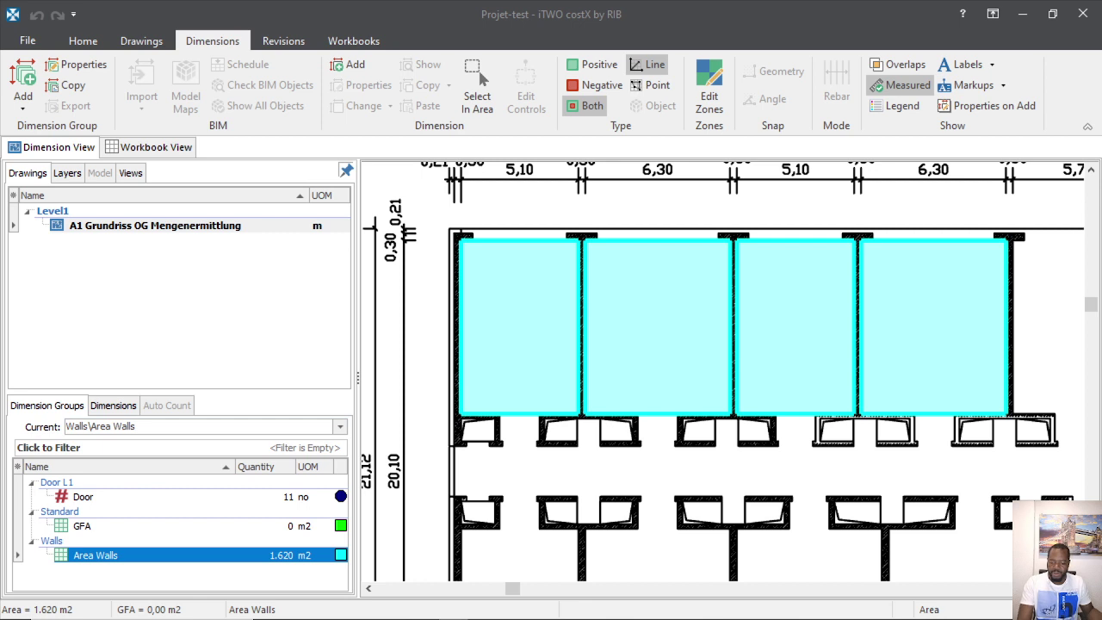
Step: Inspect the measured Area Walls rooms and the wall corner at the start of the first room
{"action": "left_click", "coordinate": [769, 373]}
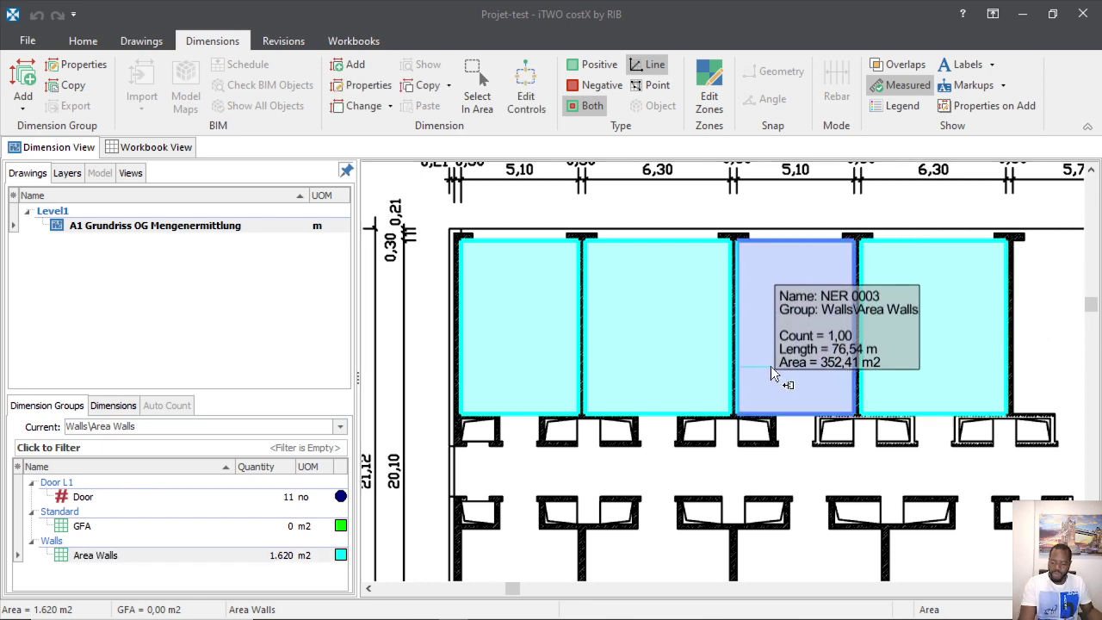
{"action": "key", "text": "Escape"}
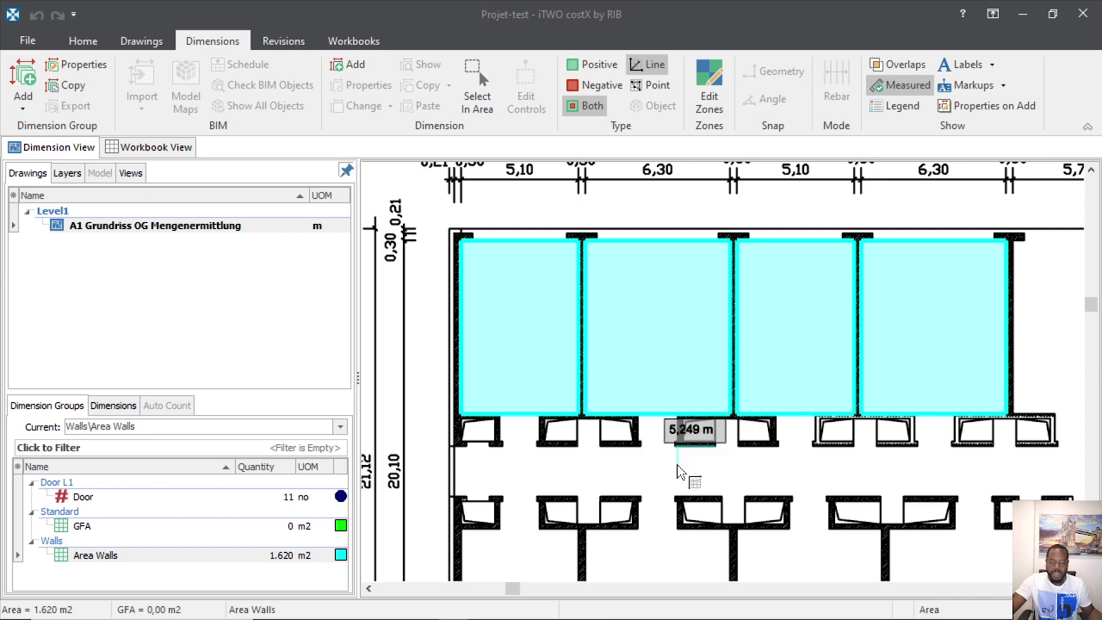
{"action": "left_click", "coordinate": [713, 389]}
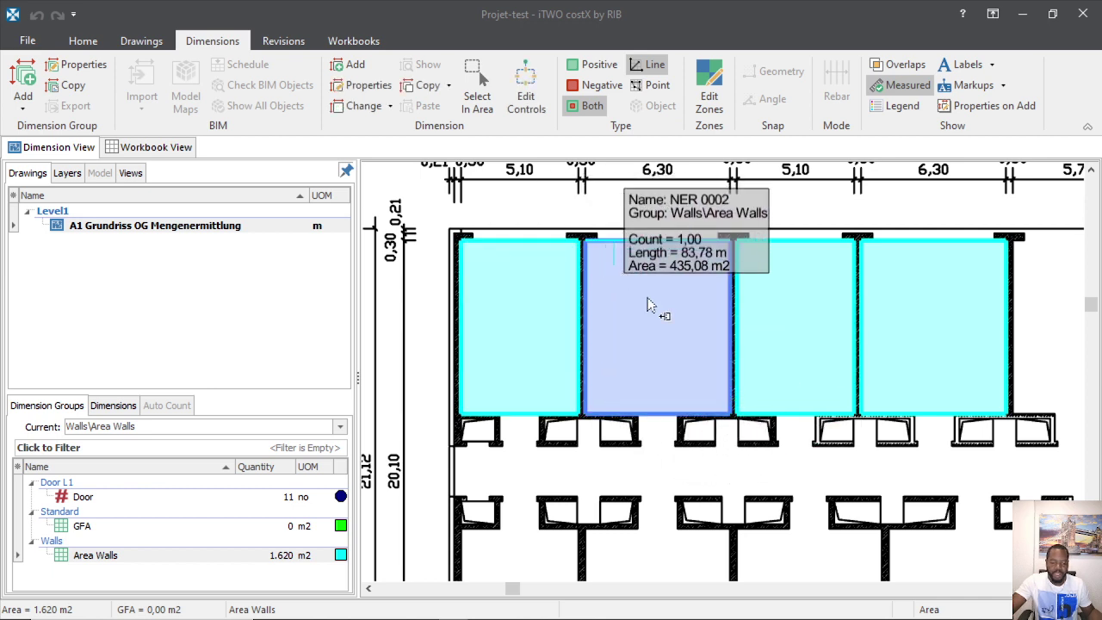
{"action": "key", "text": "Escape"}
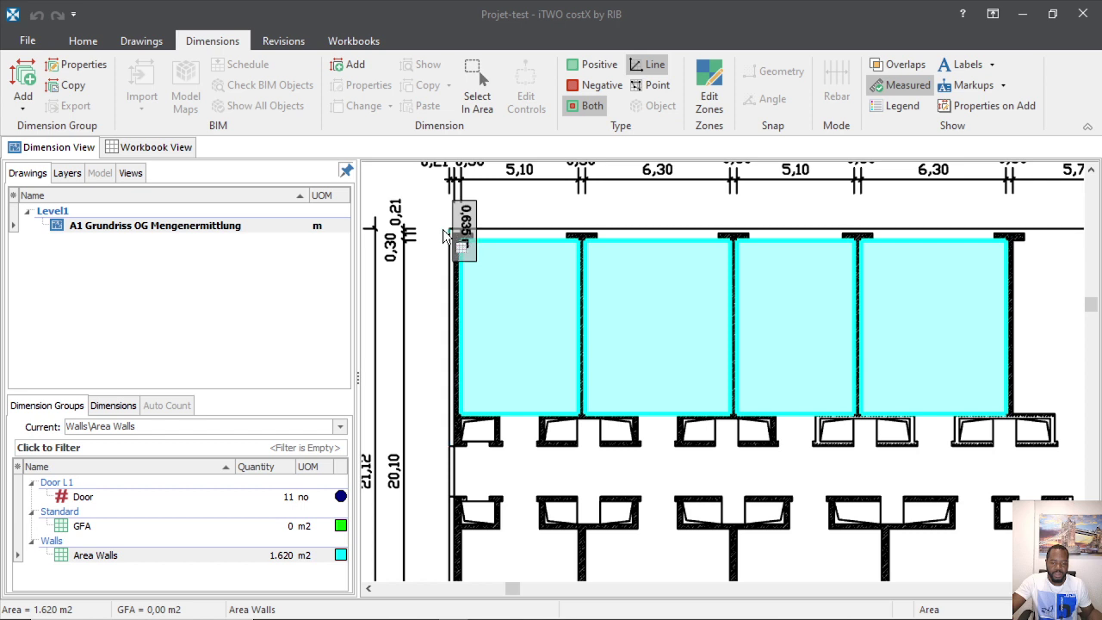
{"action": "scroll", "coordinate": [466, 236], "scroll_direction": "up", "scroll_amount": 4}
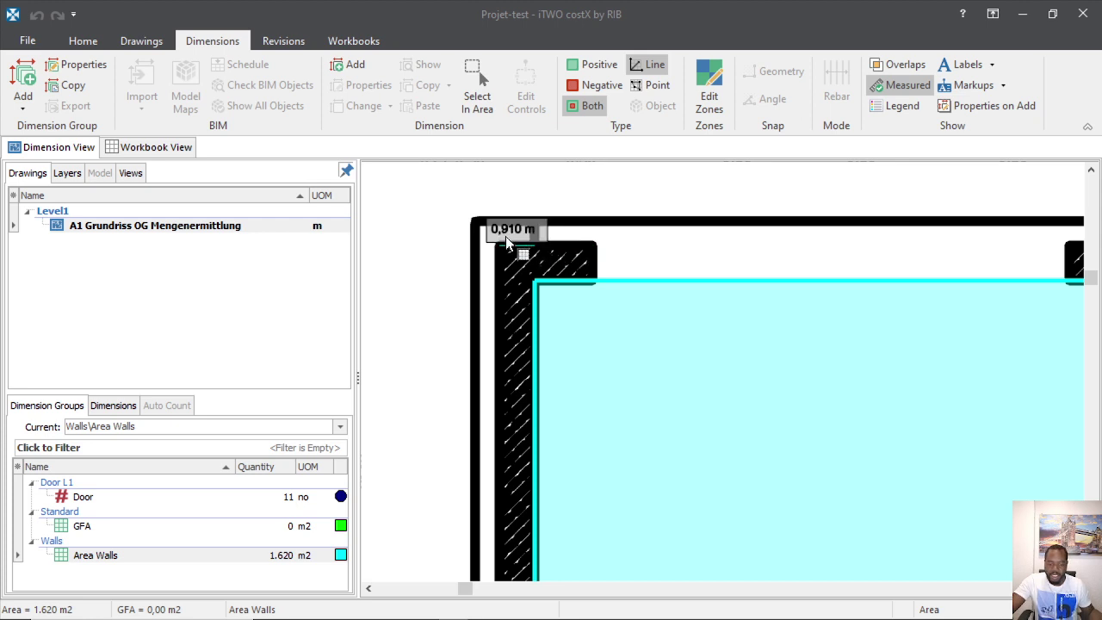
{"action": "scroll", "coordinate": [493, 244], "scroll_direction": "down", "scroll_amount": 2}
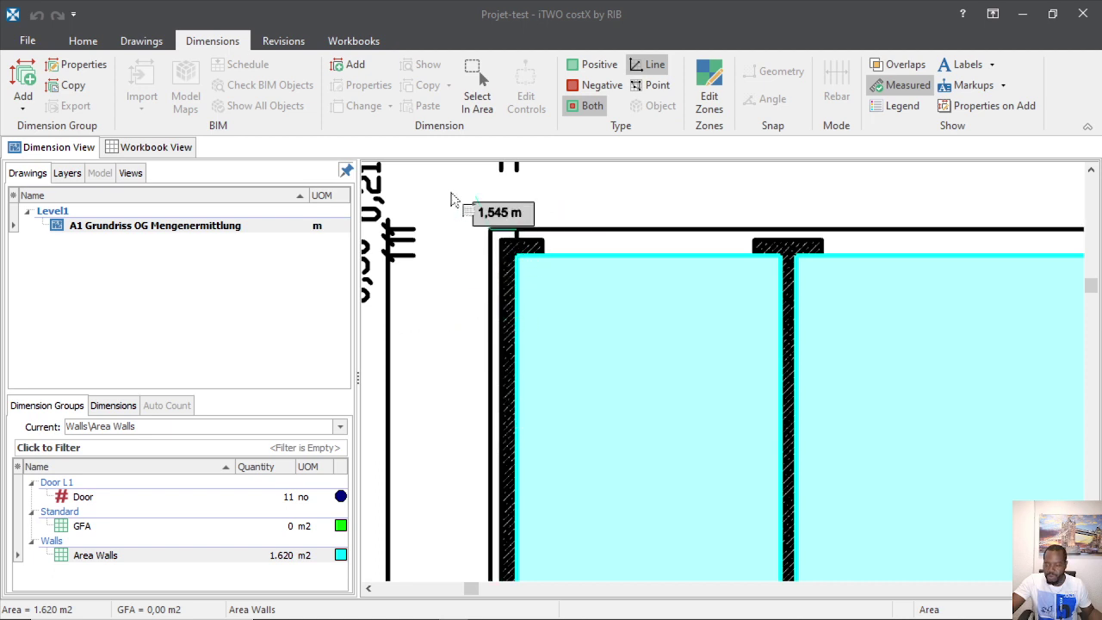
{"action": "left_click", "coordinate": [514, 311]}
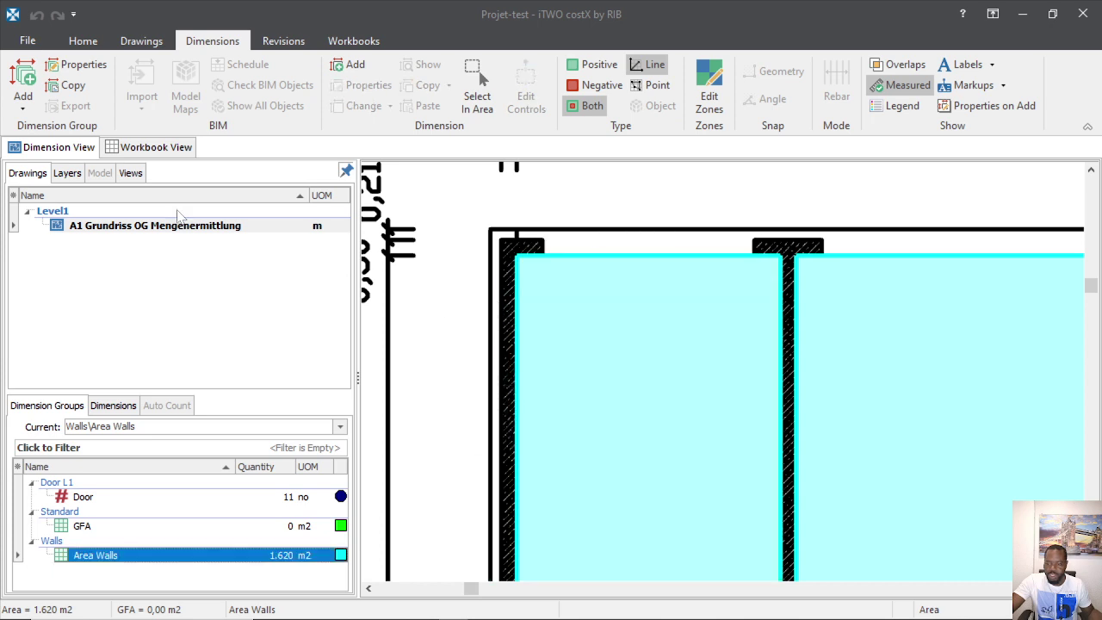
{"action": "left_click", "coordinate": [24, 95]}
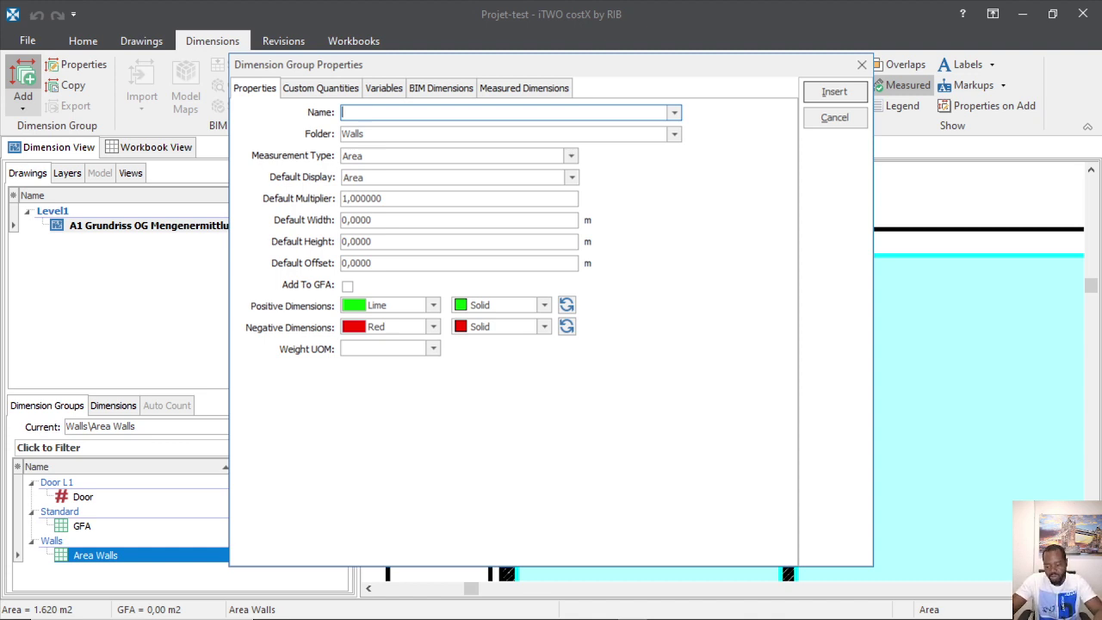
{"action": "type", "text": "Test .Vol"}
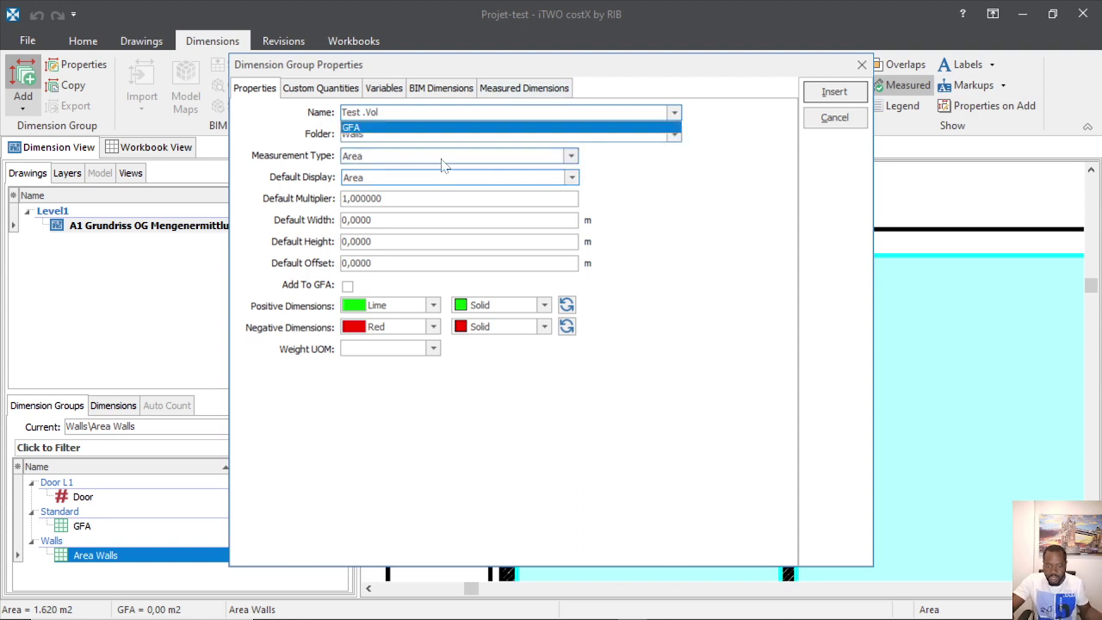
{"action": "left_click", "coordinate": [465, 159]}
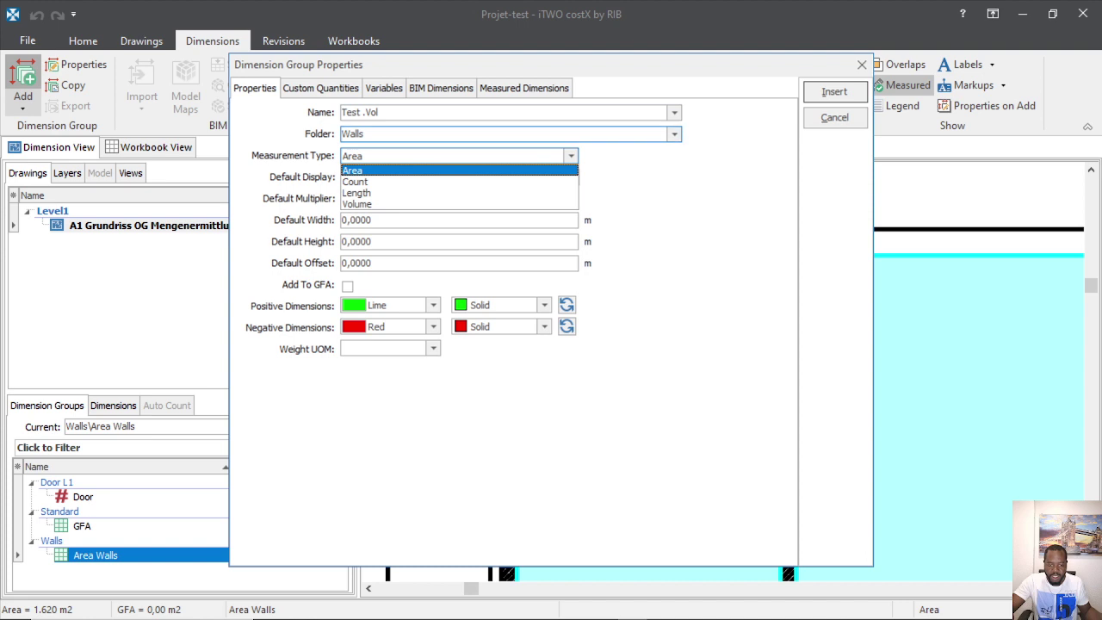
{"action": "left_click", "coordinate": [674, 135]}
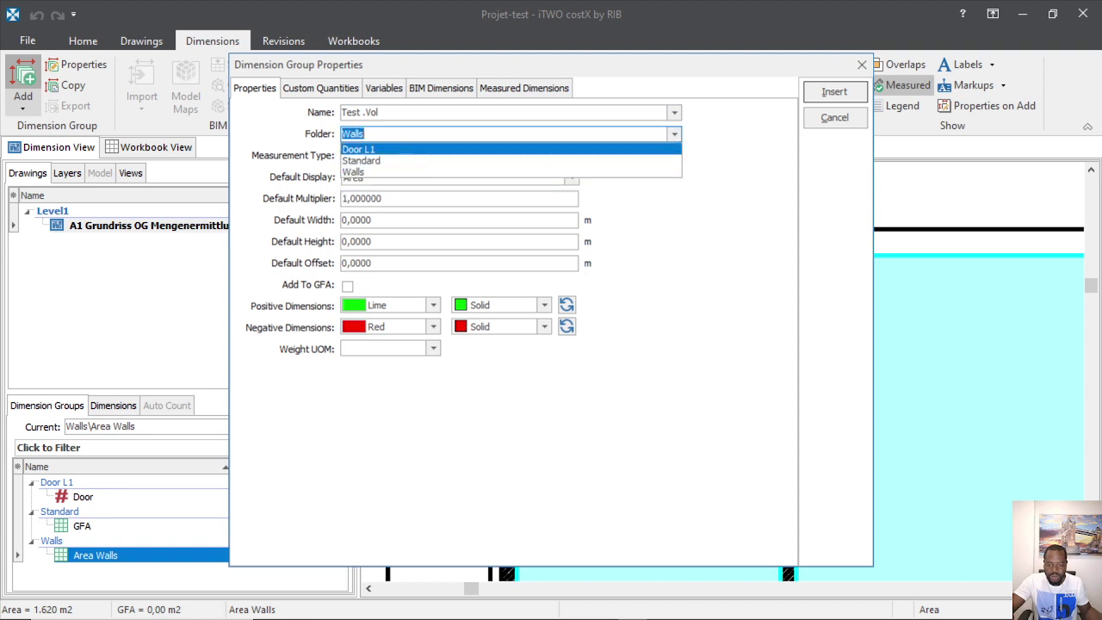
{"action": "left_click", "coordinate": [434, 134]}
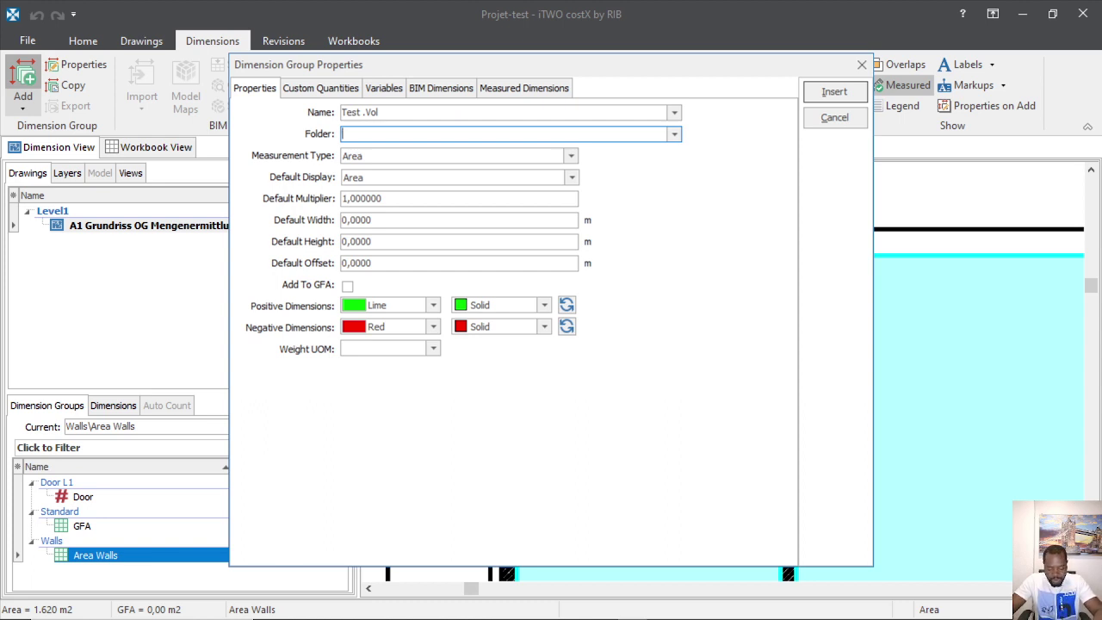
{"action": "type", "text": "Colum.Vol"}
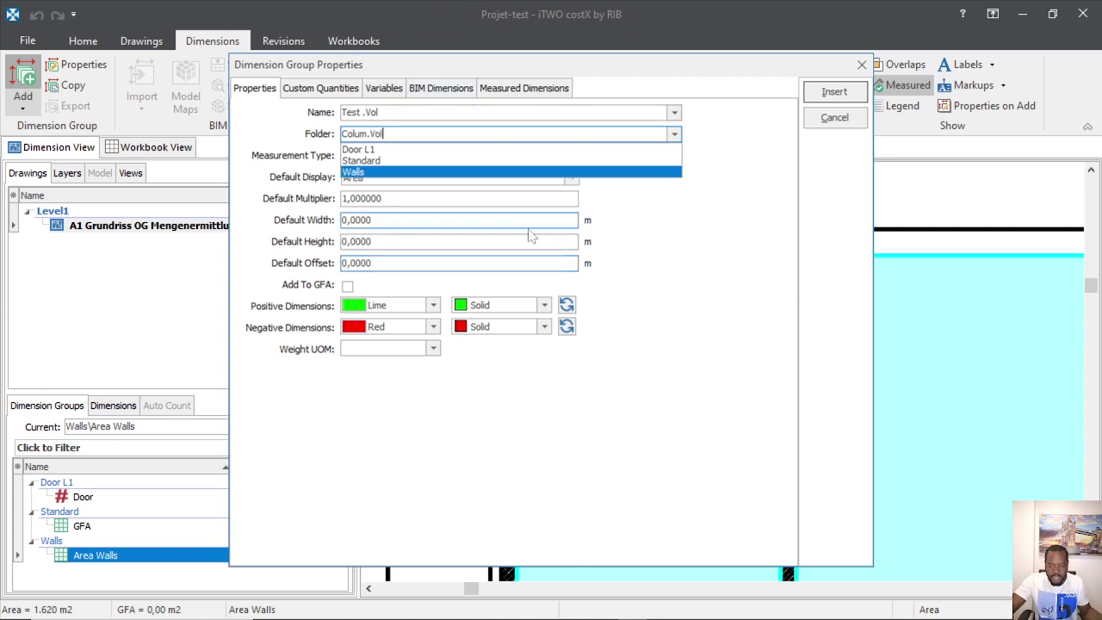
{"action": "left_click", "coordinate": [672, 250]}
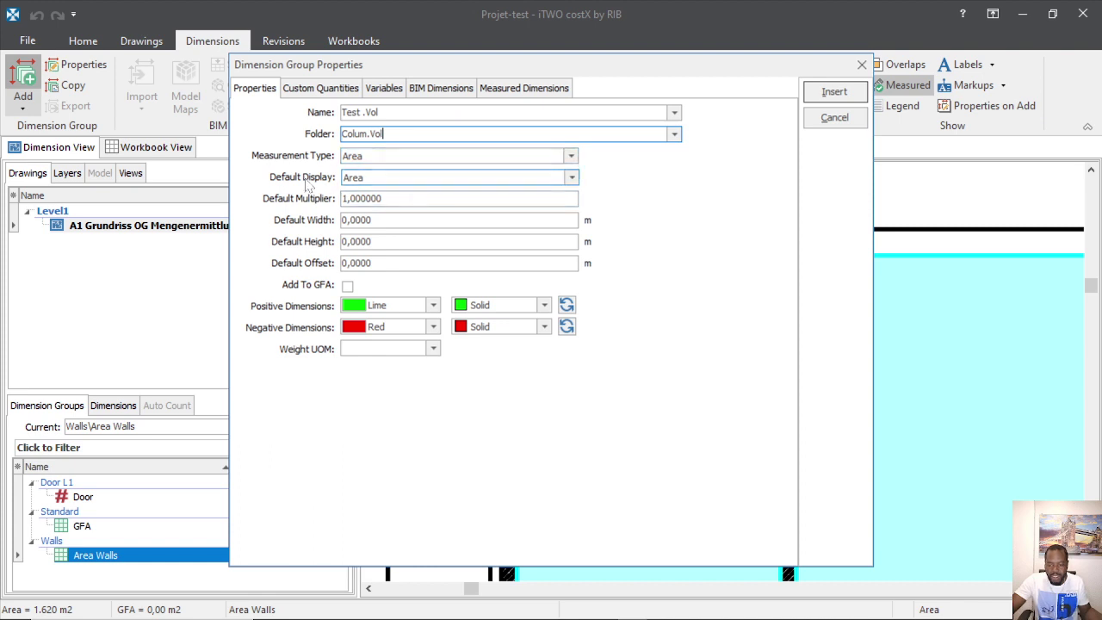
{"action": "left_click", "coordinate": [571, 178]}
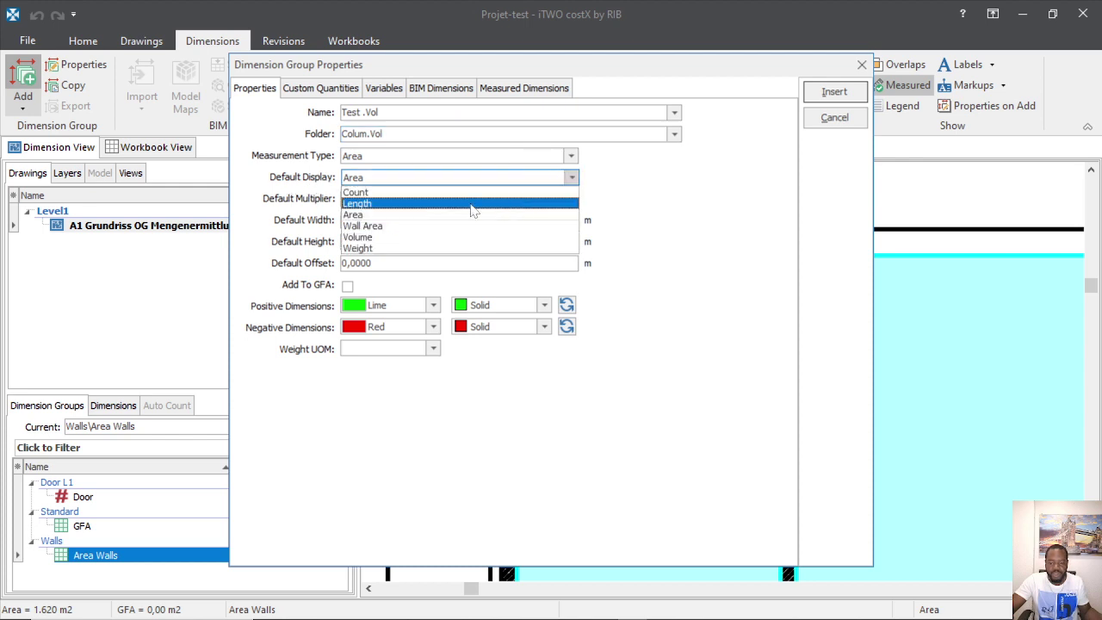
{"action": "left_click", "coordinate": [382, 239]}
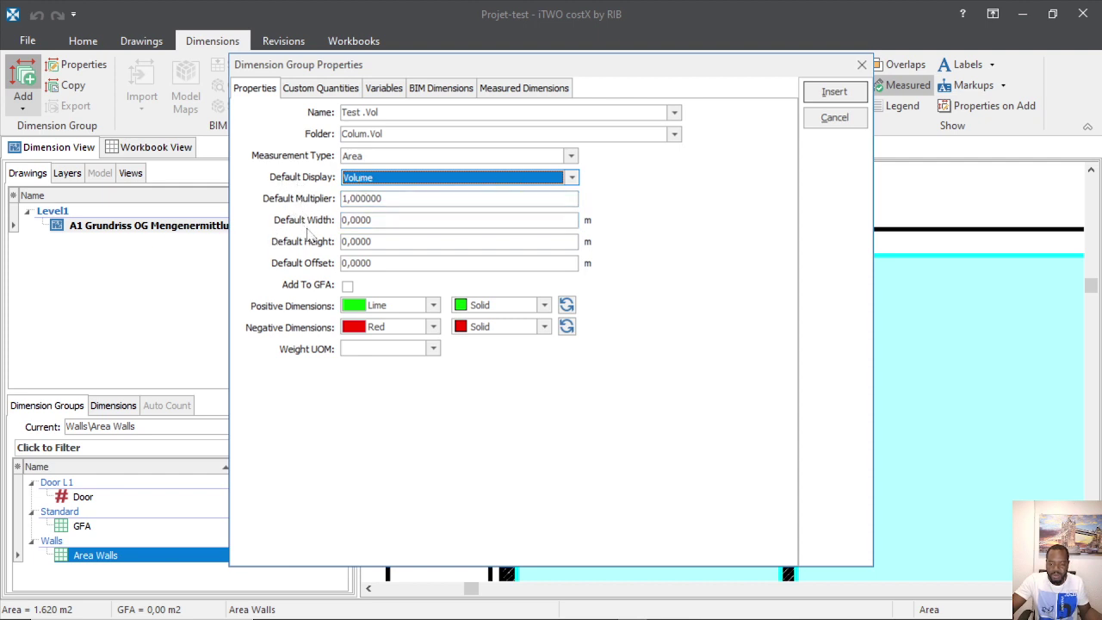
{"action": "left_click", "coordinate": [370, 241]}
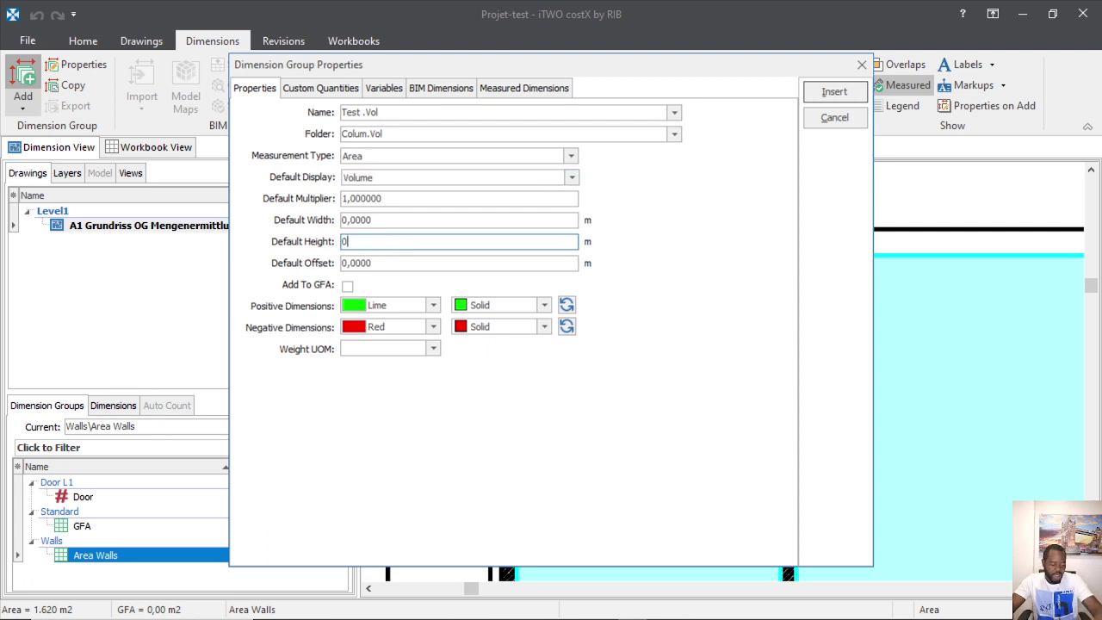
{"action": "key", "text": "Escape"}
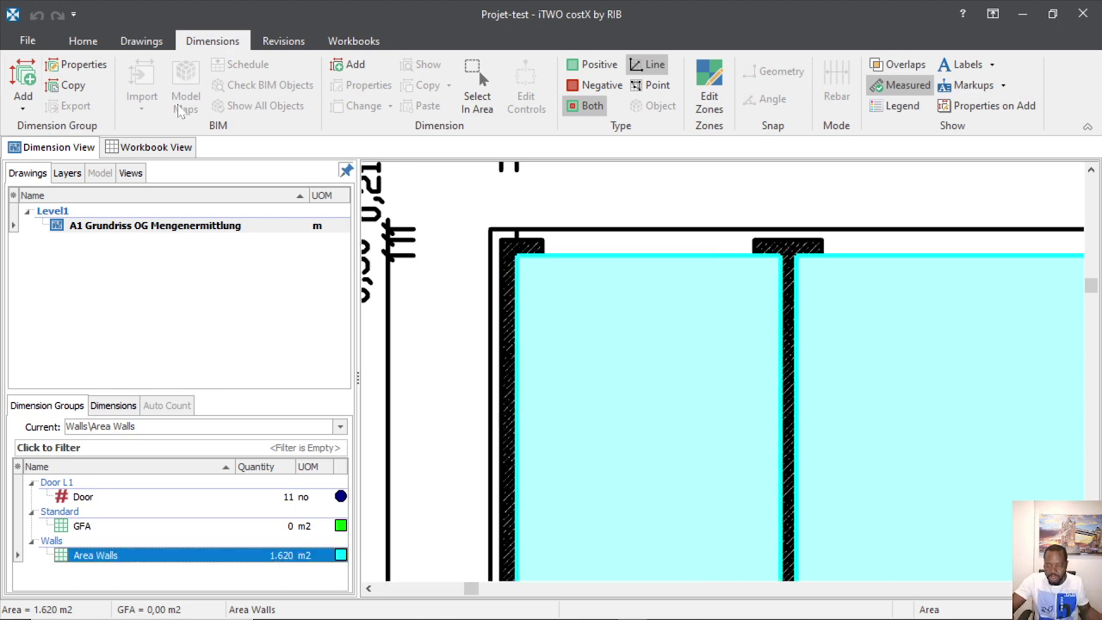
Step: Start a new dimension group named Colum.Vol in a new folder called Col
{"action": "left_click", "coordinate": [525, 267]}
{"action": "scroll", "coordinate": [517, 284], "scroll_direction": "down", "scroll_amount": 1}
{"action": "left_click", "coordinate": [424, 247]}
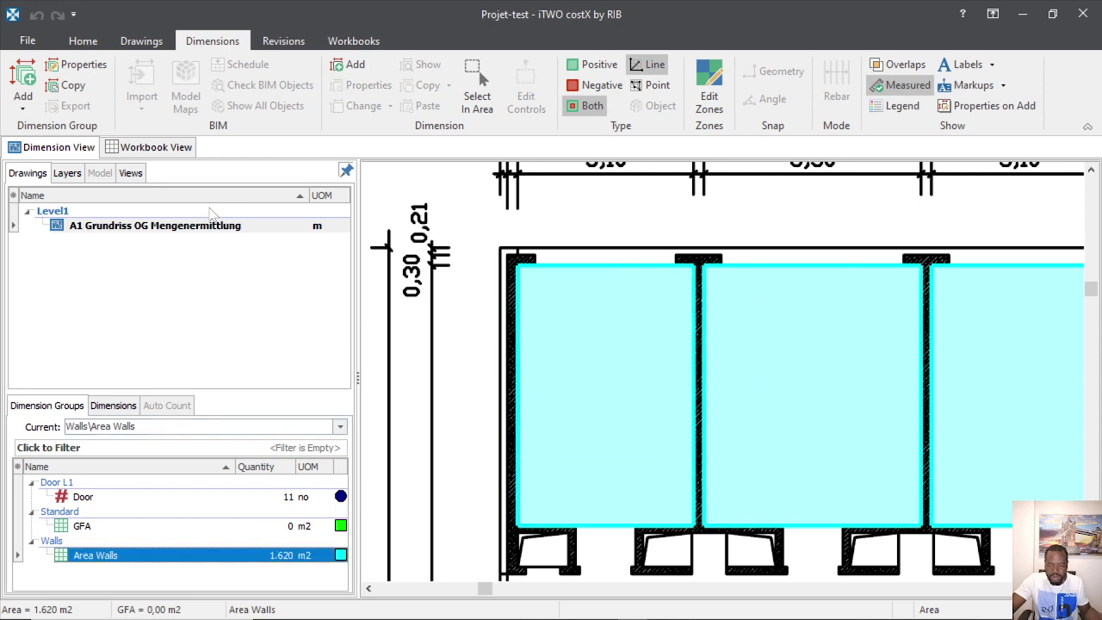
{"action": "left_click", "coordinate": [26, 83]}
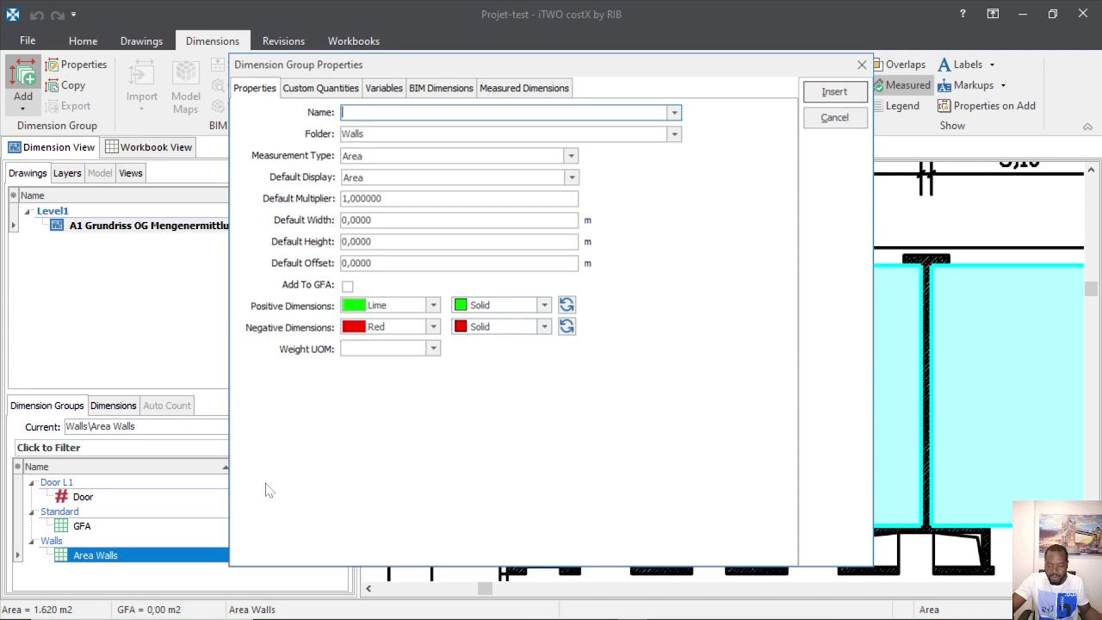
{"action": "left_click", "coordinate": [387, 112]}
{"action": "left_click", "coordinate": [388, 112]}
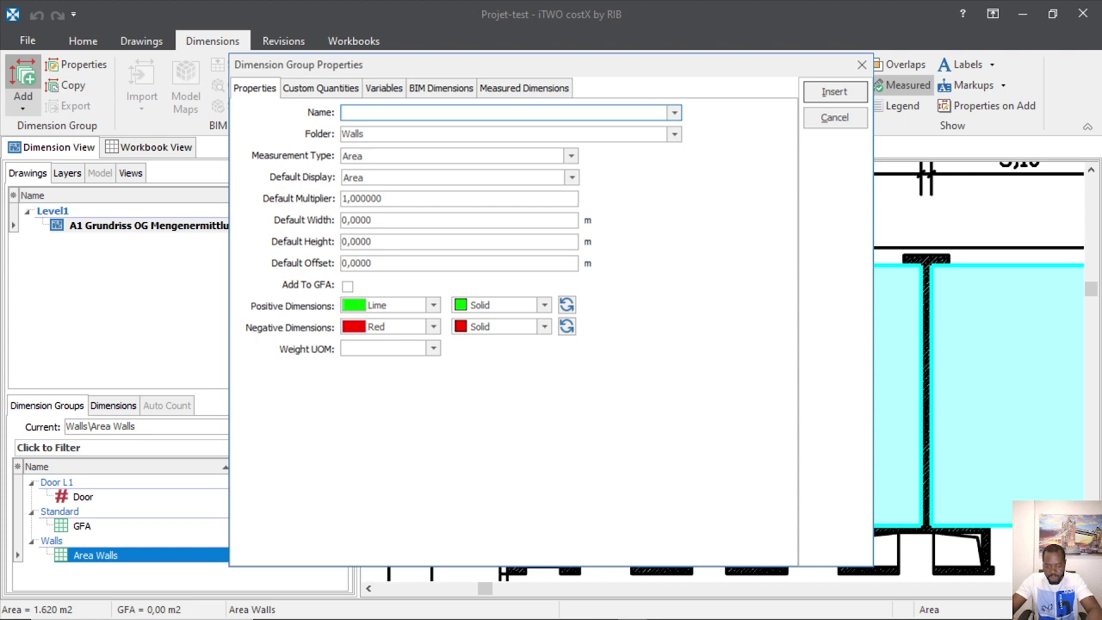
{"action": "type", "text": "Colum.Vol"}
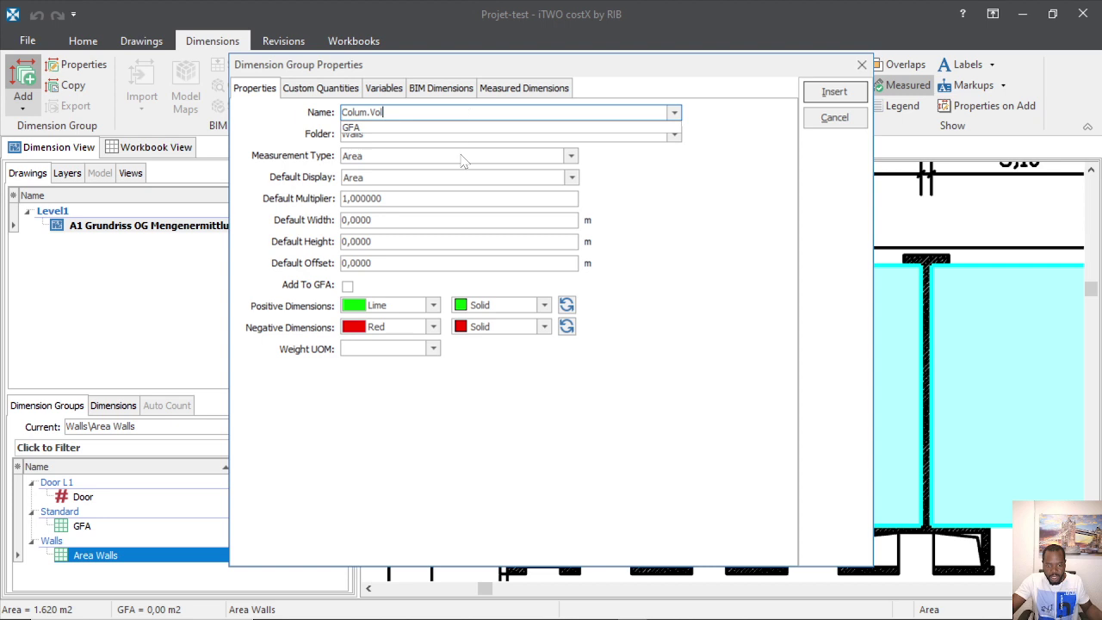
{"action": "left_click", "coordinate": [626, 176]}
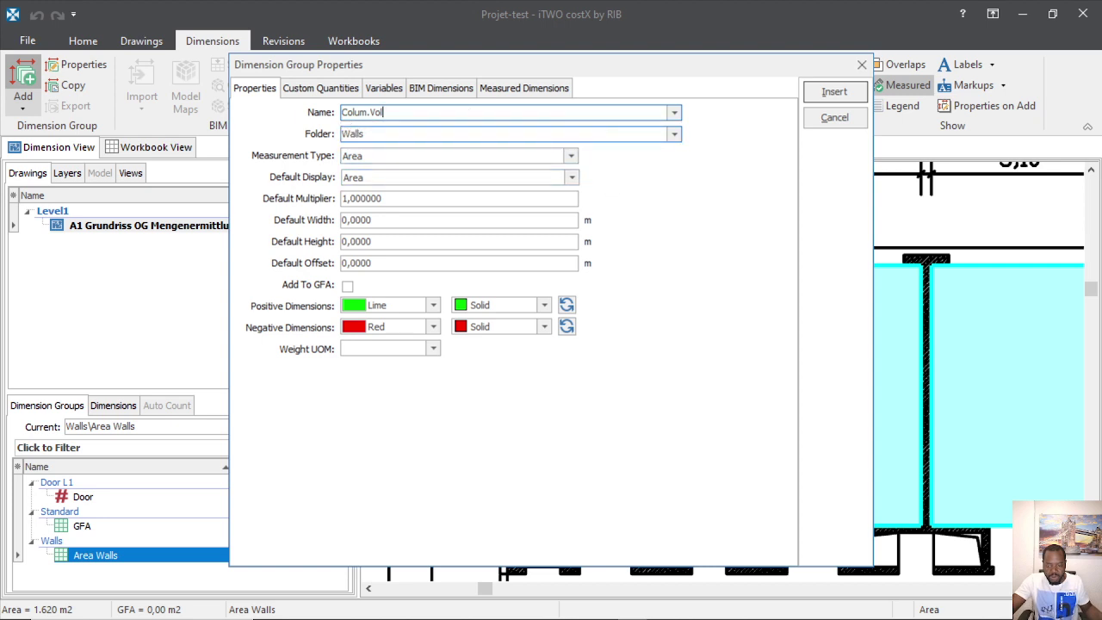
{"action": "left_click", "coordinate": [674, 134]}
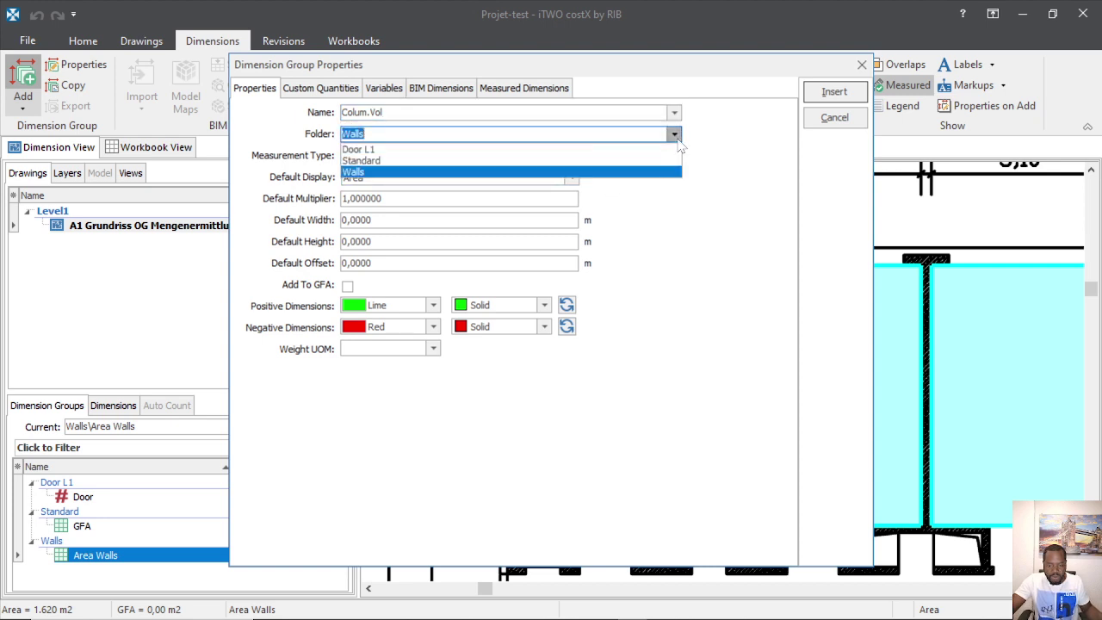
{"action": "left_click", "coordinate": [370, 135]}
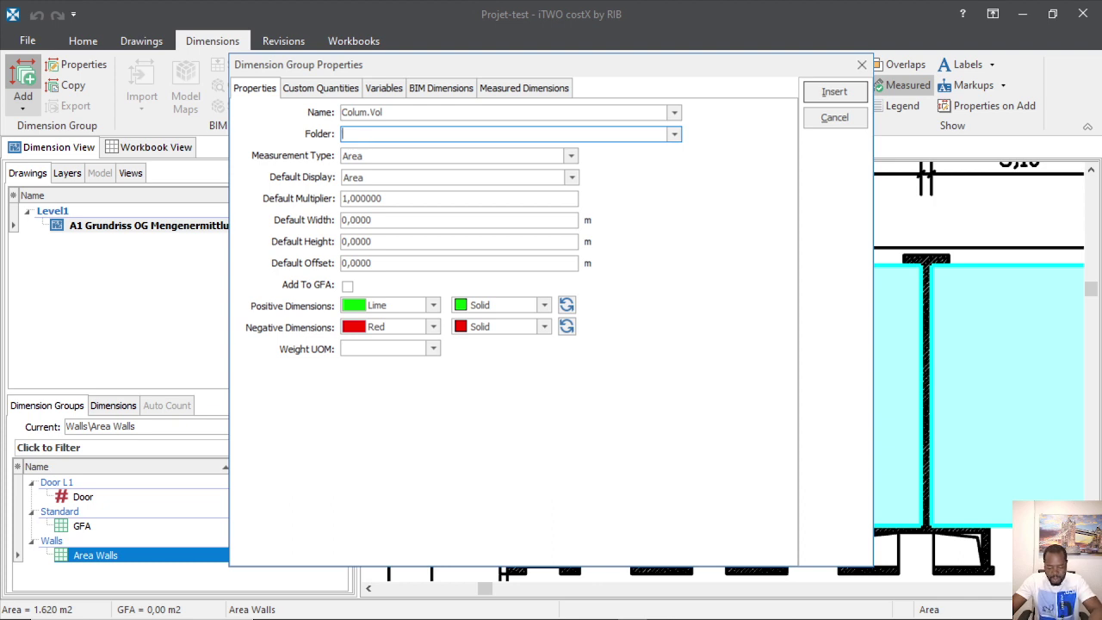
{"action": "type", "text": "Col"}
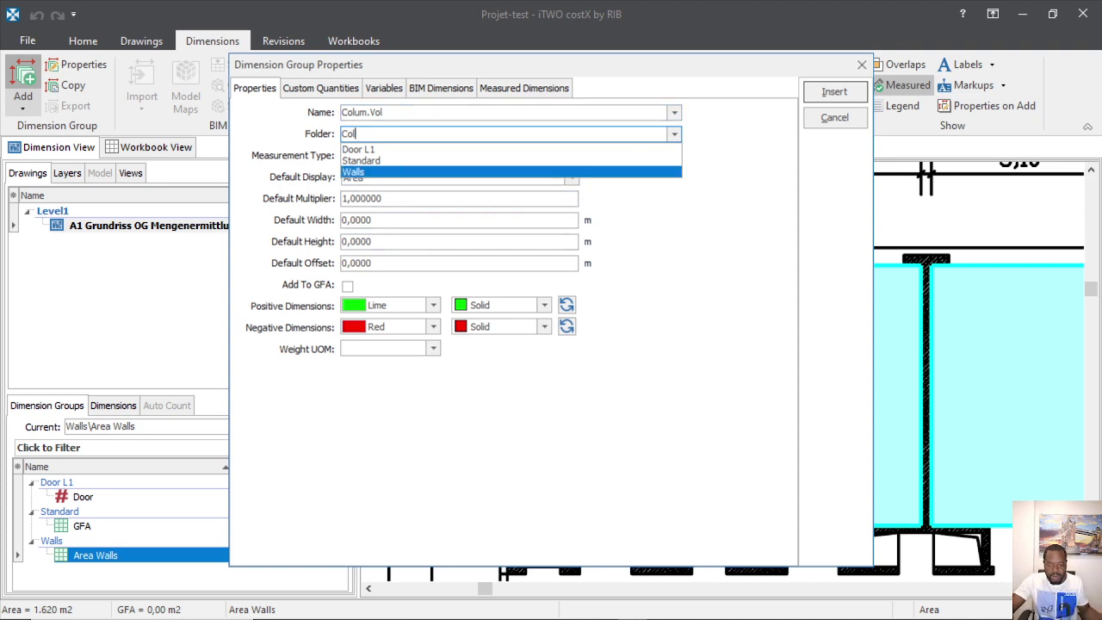
{"action": "left_click", "coordinate": [735, 261]}
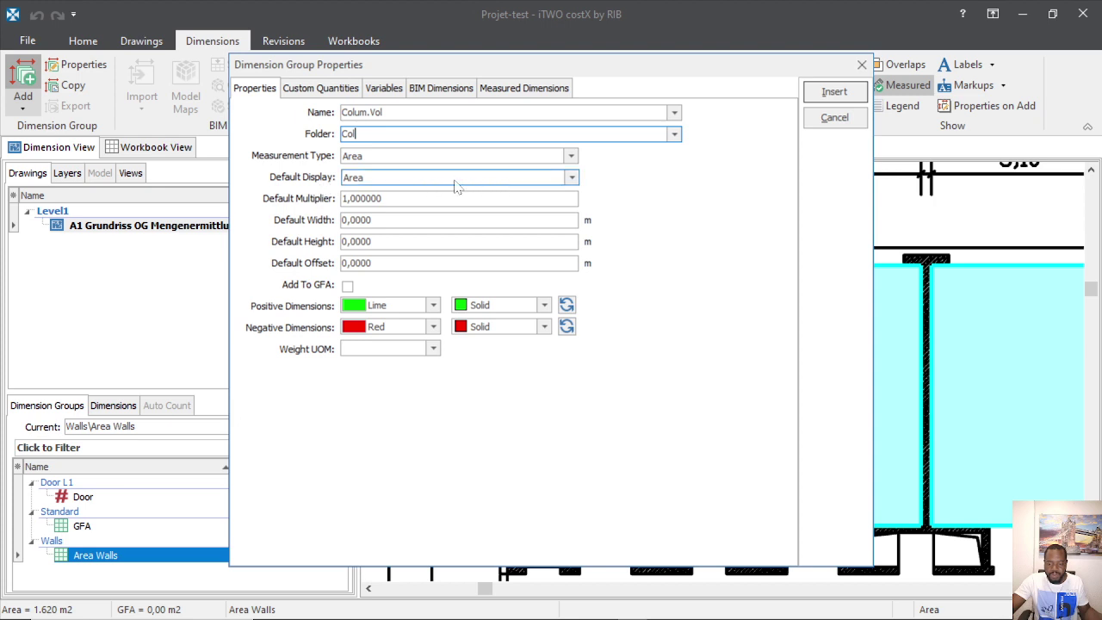
Step: Insert the dimension group with default display Volume, default height 2,7 m and Orange for positive dimensions
{"action": "left_click", "coordinate": [571, 177]}
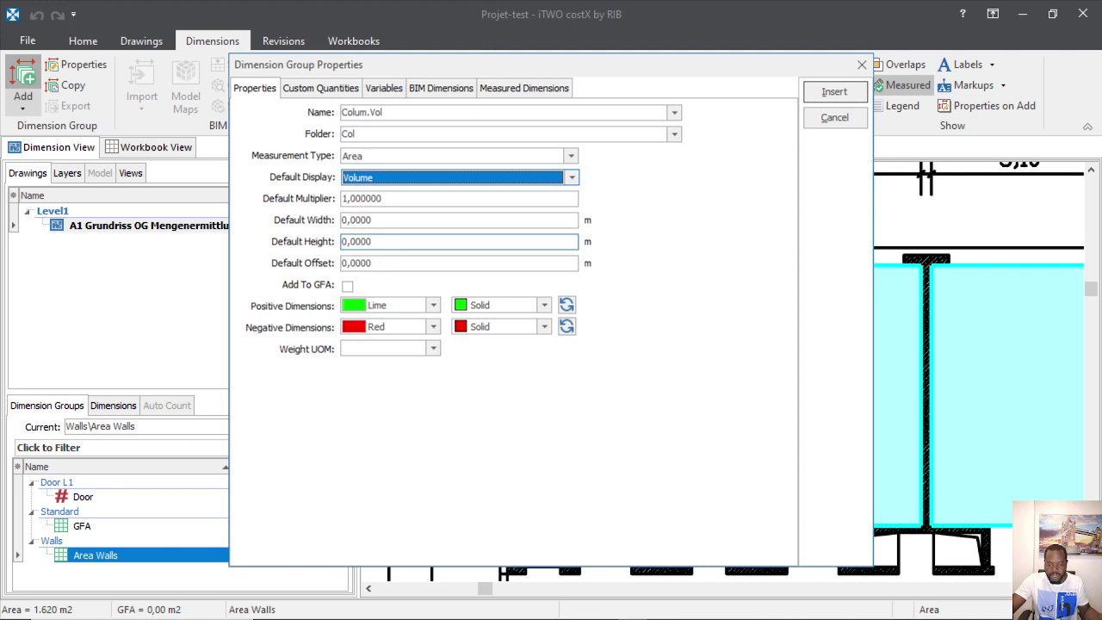
{"action": "left_click", "coordinate": [465, 242]}
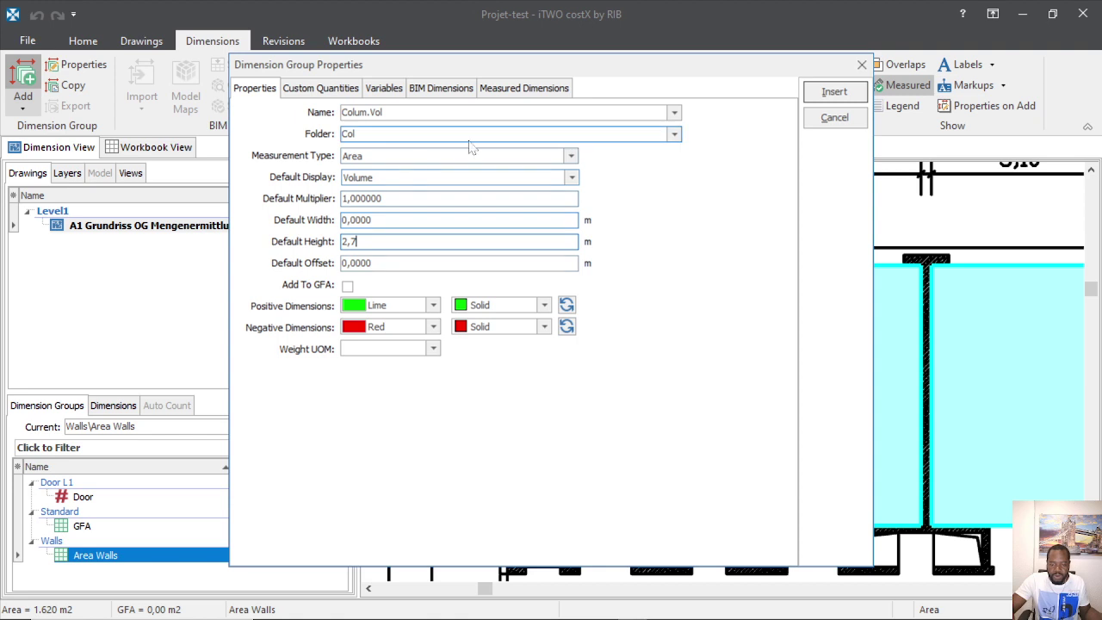
{"action": "left_click", "coordinate": [433, 306]}
{"action": "scroll", "coordinate": [396, 362], "scroll_direction": "up", "scroll_amount": 2}
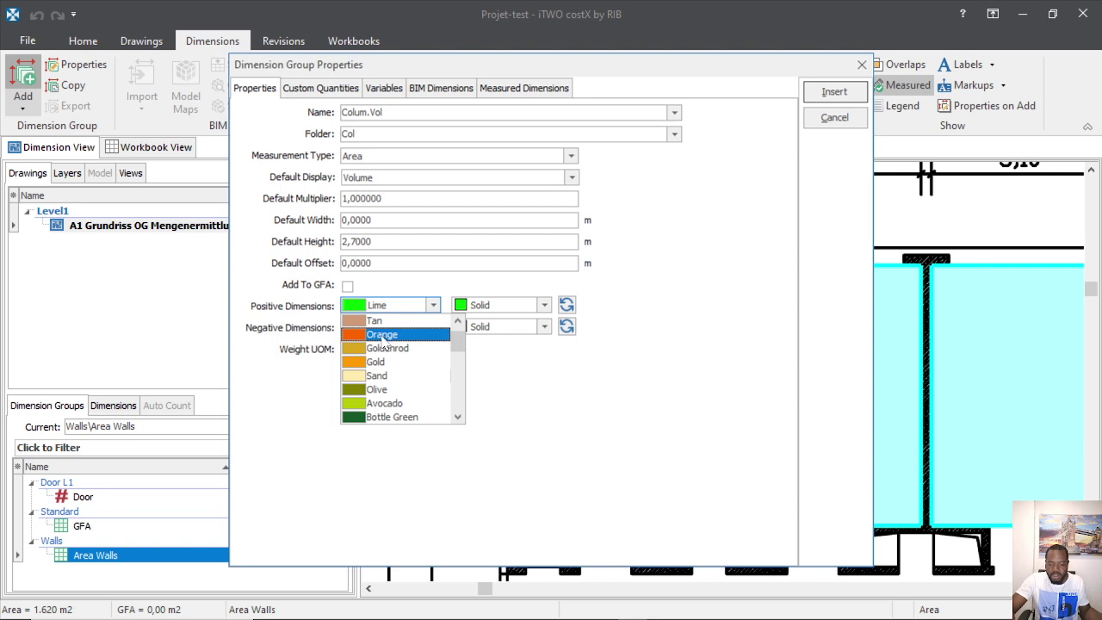
{"action": "left_click", "coordinate": [384, 335]}
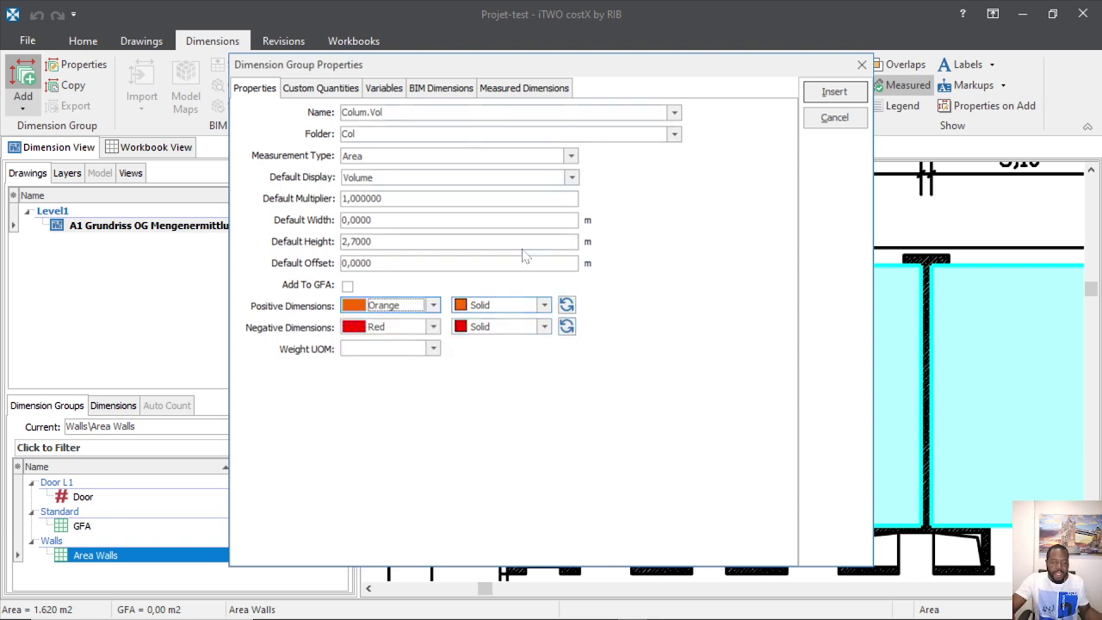
{"action": "left_click", "coordinate": [834, 92]}
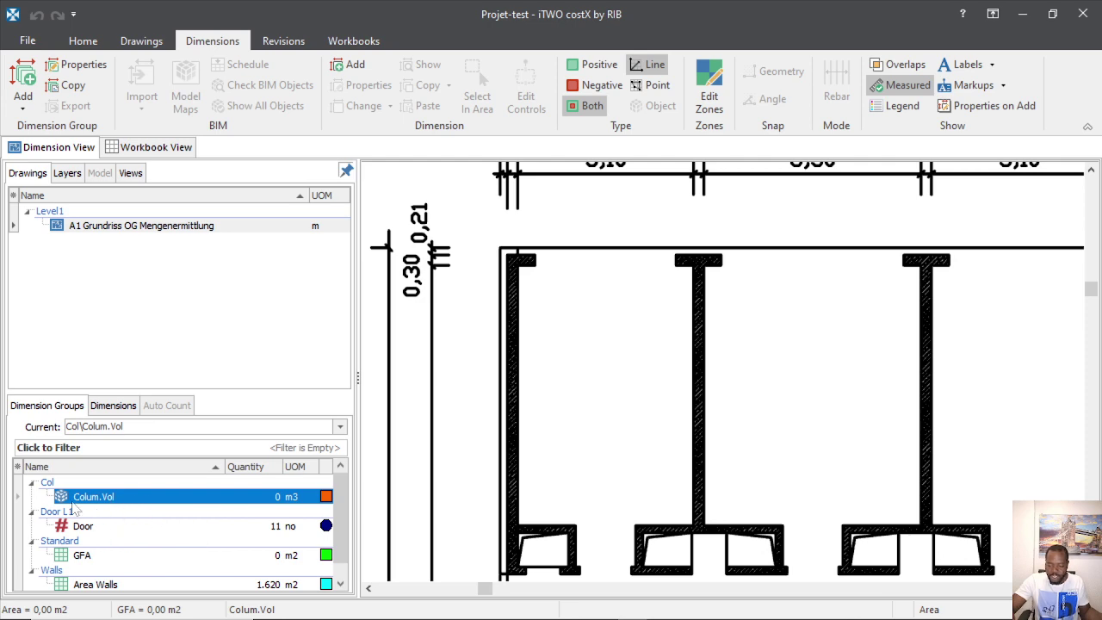
Step: Measure the square column at the outer-wall corner of the left wing's first room below the corridor by tracing its four edges in Colum.Vol
{"action": "scroll", "coordinate": [75, 508], "scroll_direction": "down", "scroll_amount": 1}
{"action": "scroll", "coordinate": [76, 508], "scroll_direction": "up", "scroll_amount": 1}
{"action": "left_click", "coordinate": [518, 258]}
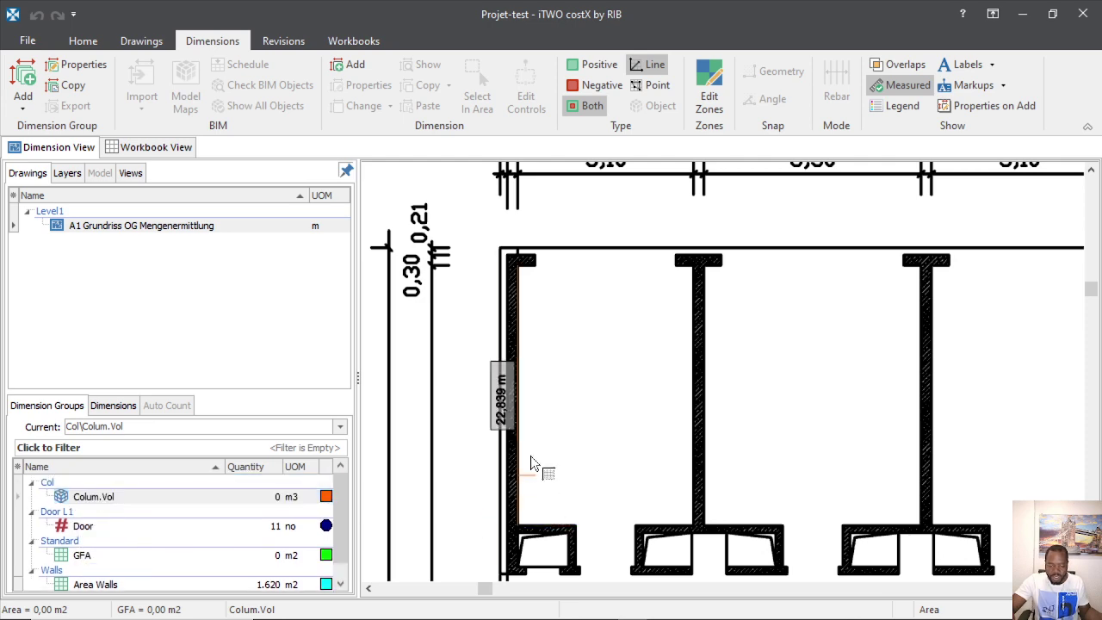
{"action": "scroll", "coordinate": [530, 455], "scroll_direction": "down", "scroll_amount": 3}
{"action": "scroll", "coordinate": [470, 420], "scroll_direction": "down", "scroll_amount": 2}
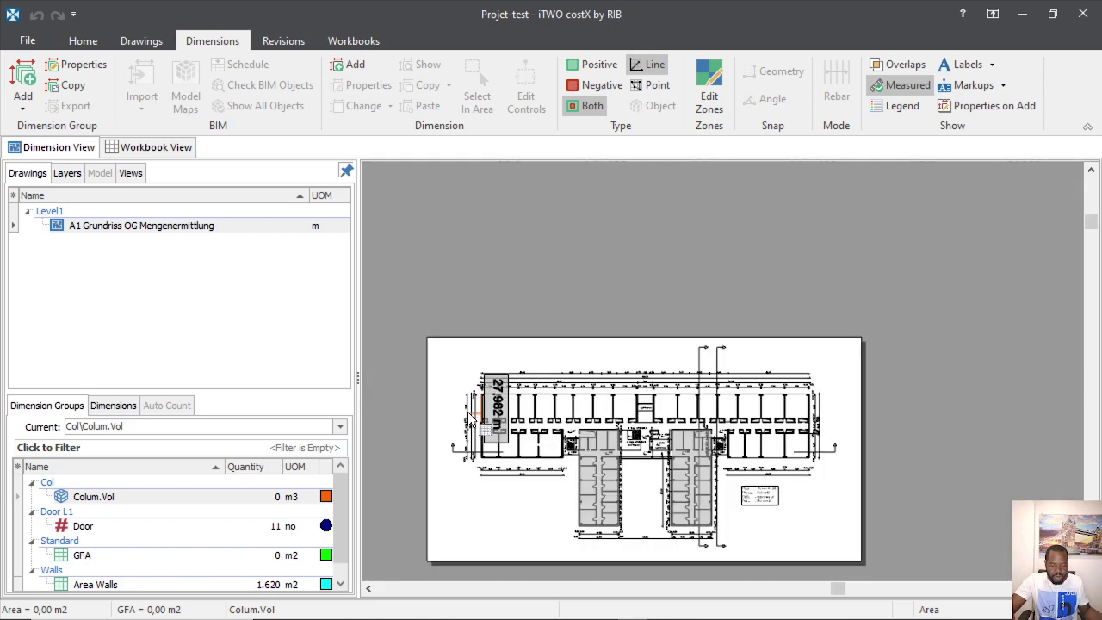
{"action": "scroll", "coordinate": [560, 454], "scroll_direction": "up", "scroll_amount": 4}
{"action": "scroll", "coordinate": [627, 407], "scroll_direction": "down", "scroll_amount": 2}
{"action": "scroll", "coordinate": [641, 458], "scroll_direction": "up", "scroll_amount": 2}
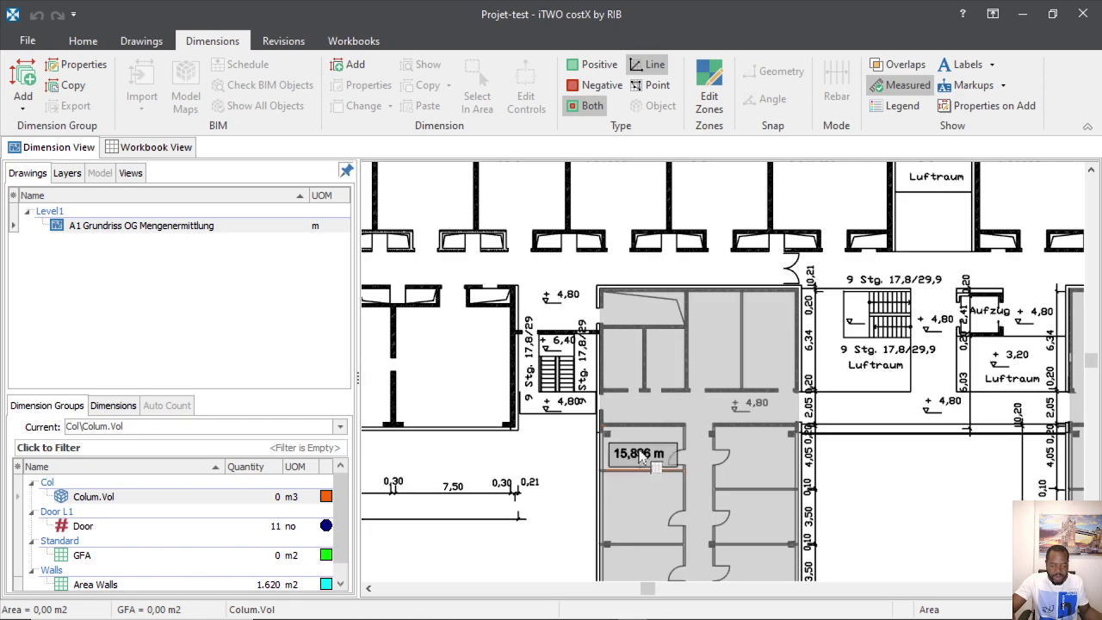
{"action": "scroll", "coordinate": [534, 386], "scroll_direction": "up", "scroll_amount": 3}
{"action": "scroll", "coordinate": [541, 391], "scroll_direction": "up", "scroll_amount": 3}
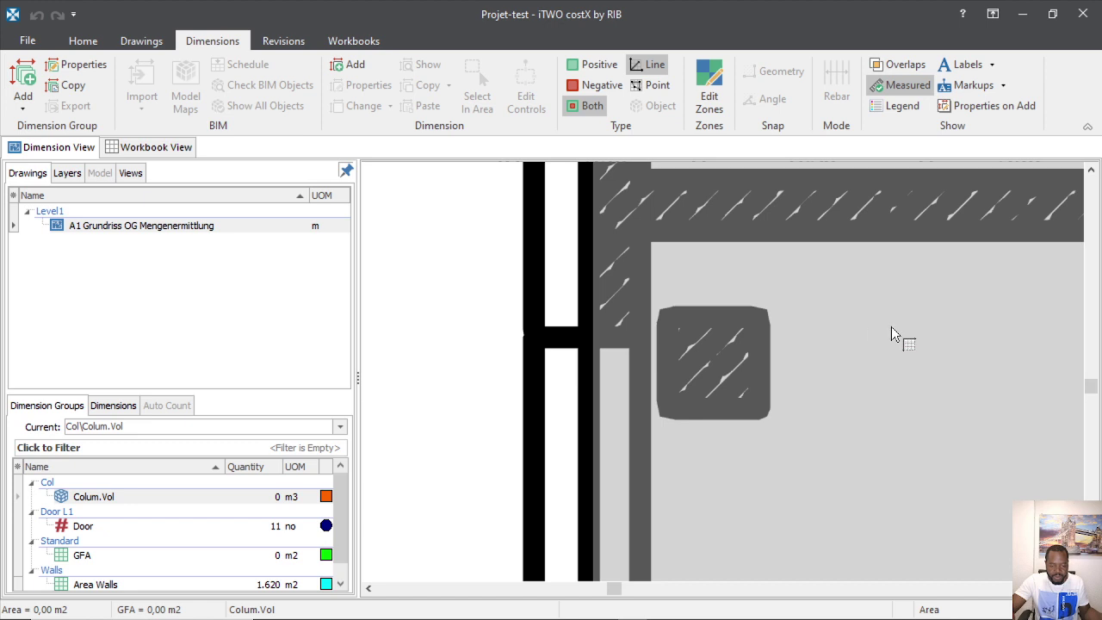
{"action": "key", "text": "Escape"}
{"action": "left_click", "coordinate": [668, 316]}
{"action": "left_click", "coordinate": [668, 410]}
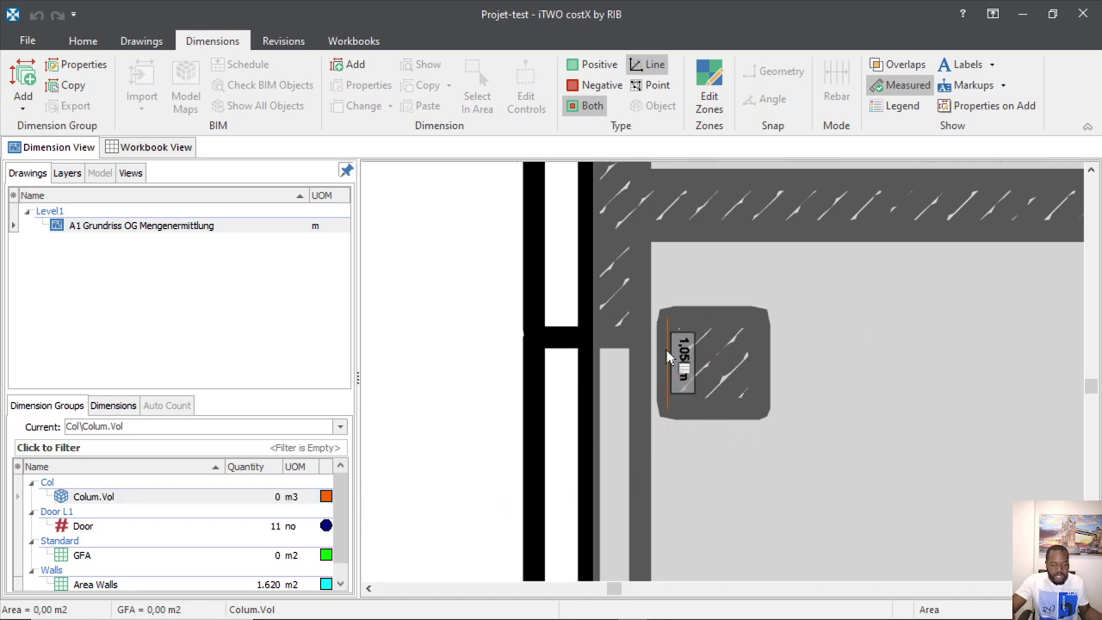
{"action": "left_click", "coordinate": [669, 356]}
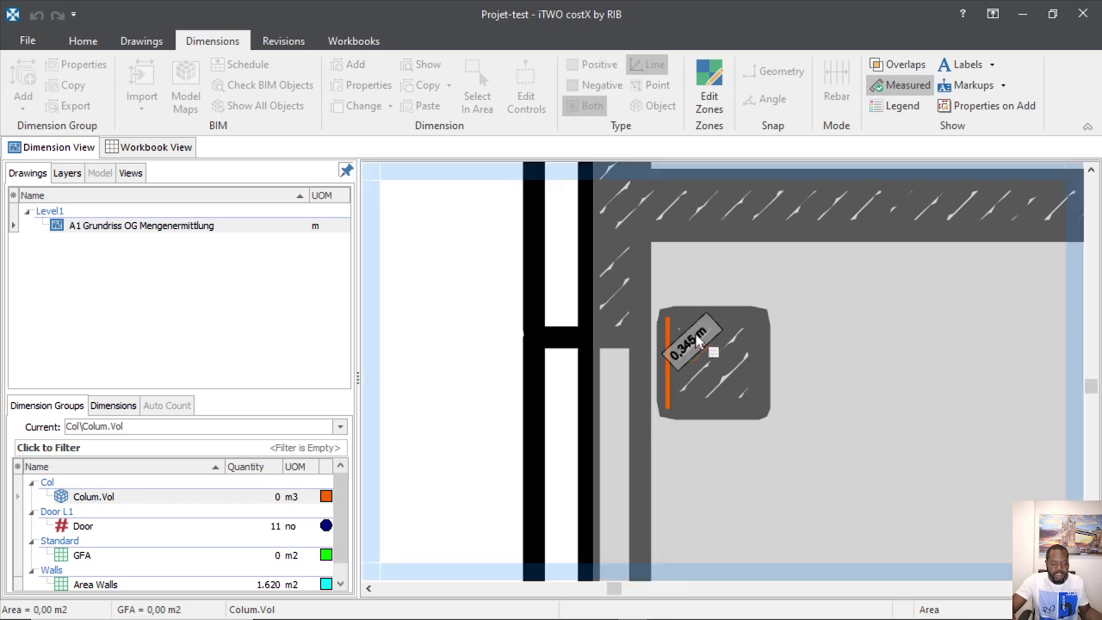
{"action": "left_click", "coordinate": [711, 323]}
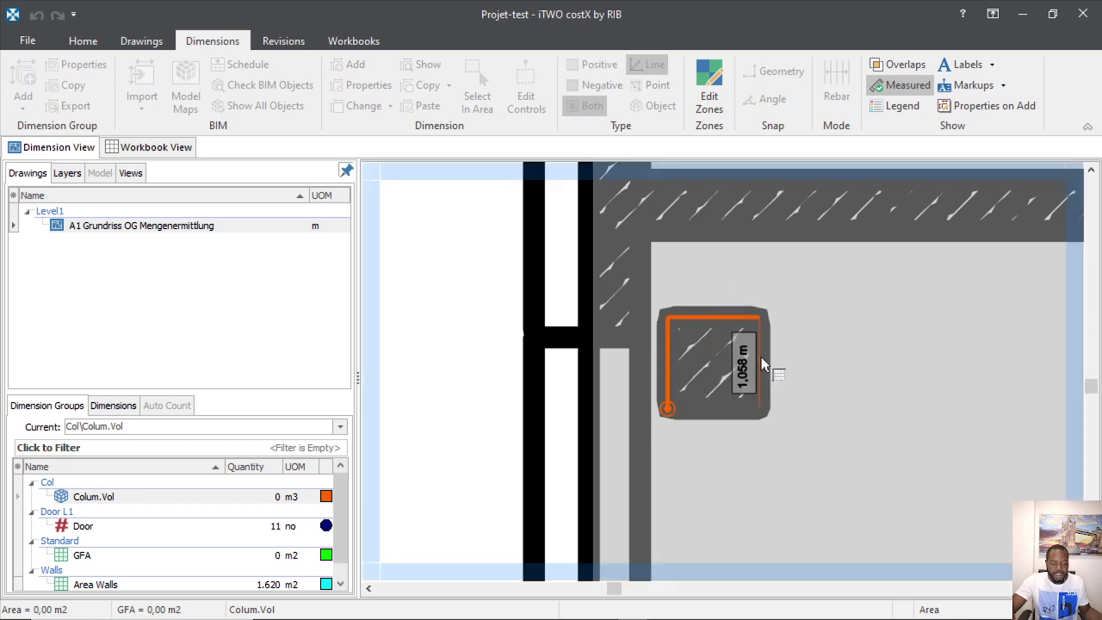
{"action": "left_click", "coordinate": [758, 408]}
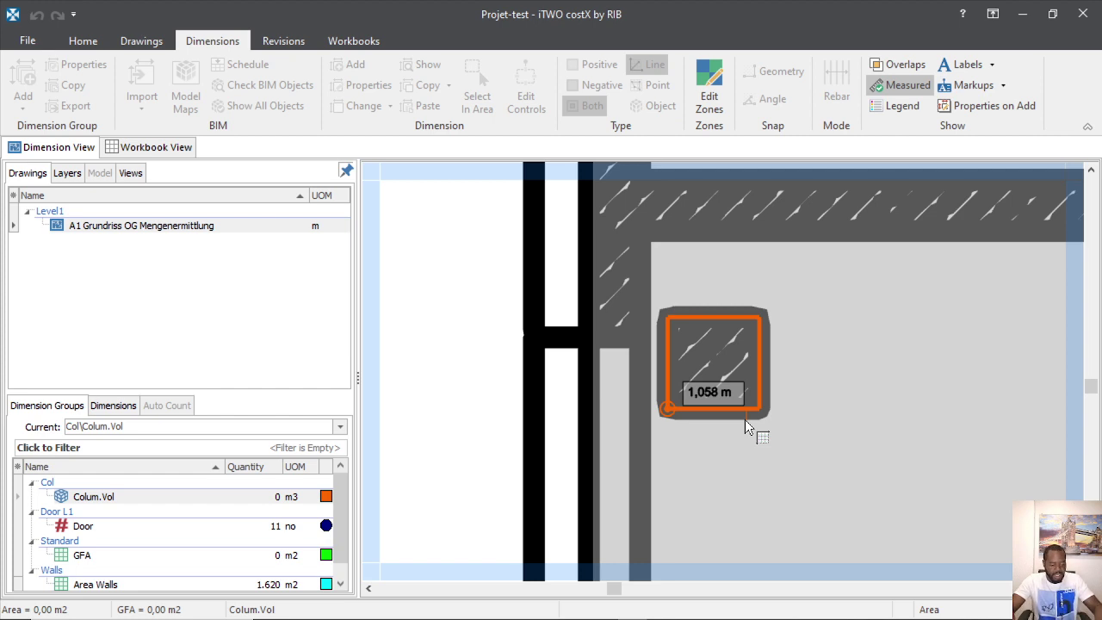
{"action": "double_click", "coordinate": [745, 419]}
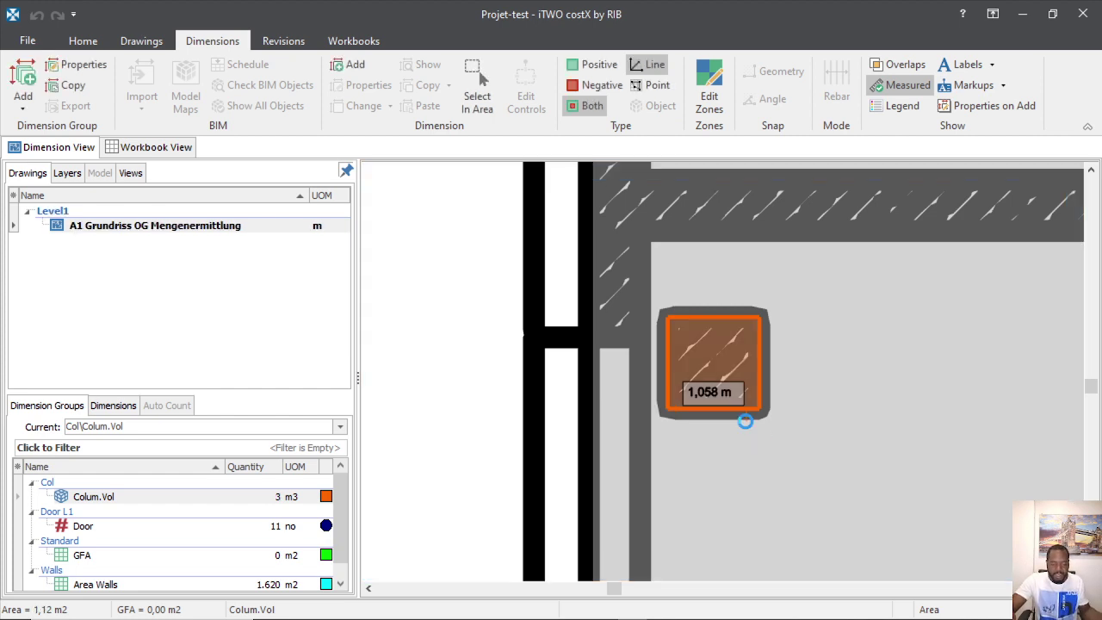
Step: Check the Colum.Vol quantity and unit and the first measured column's length, height, area and volume details
{"action": "left_click", "coordinate": [263, 500]}
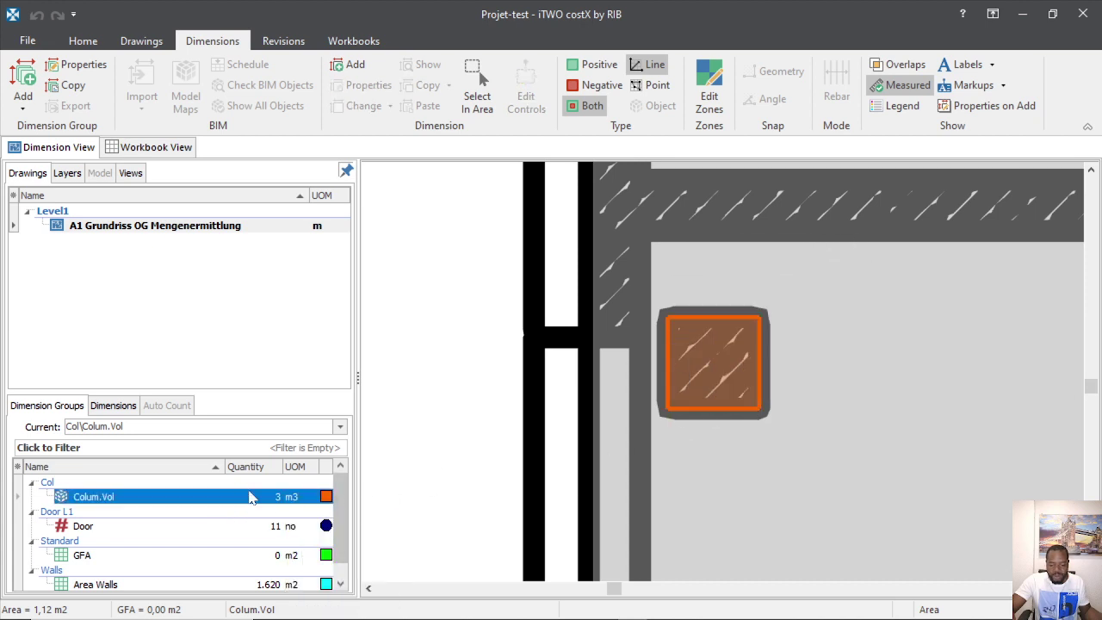
{"action": "mouse_move", "coordinate": [276, 509]}
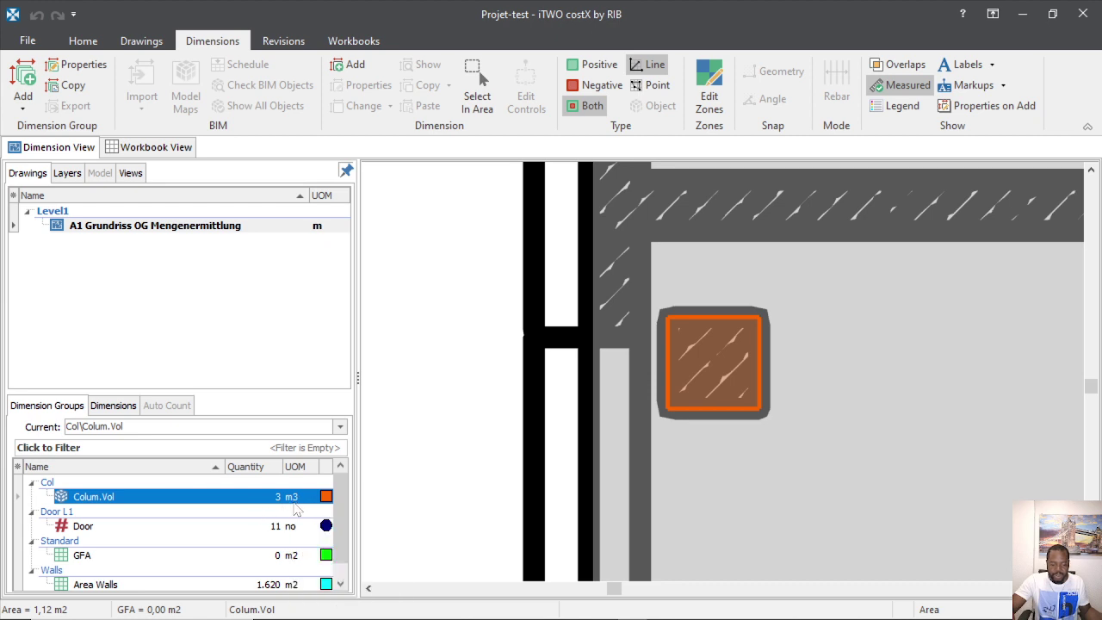
{"action": "scroll", "coordinate": [436, 394], "scroll_direction": "down", "scroll_amount": 3}
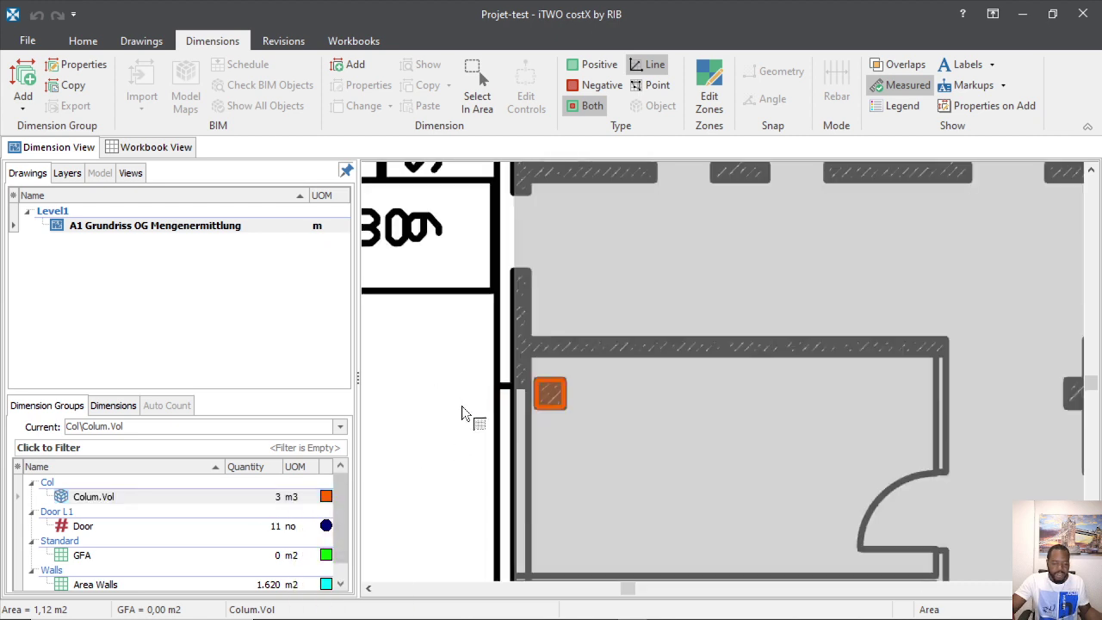
{"action": "scroll", "coordinate": [489, 379], "scroll_direction": "down", "scroll_amount": 2}
{"action": "scroll", "coordinate": [541, 384], "scroll_direction": "up", "scroll_amount": 5}
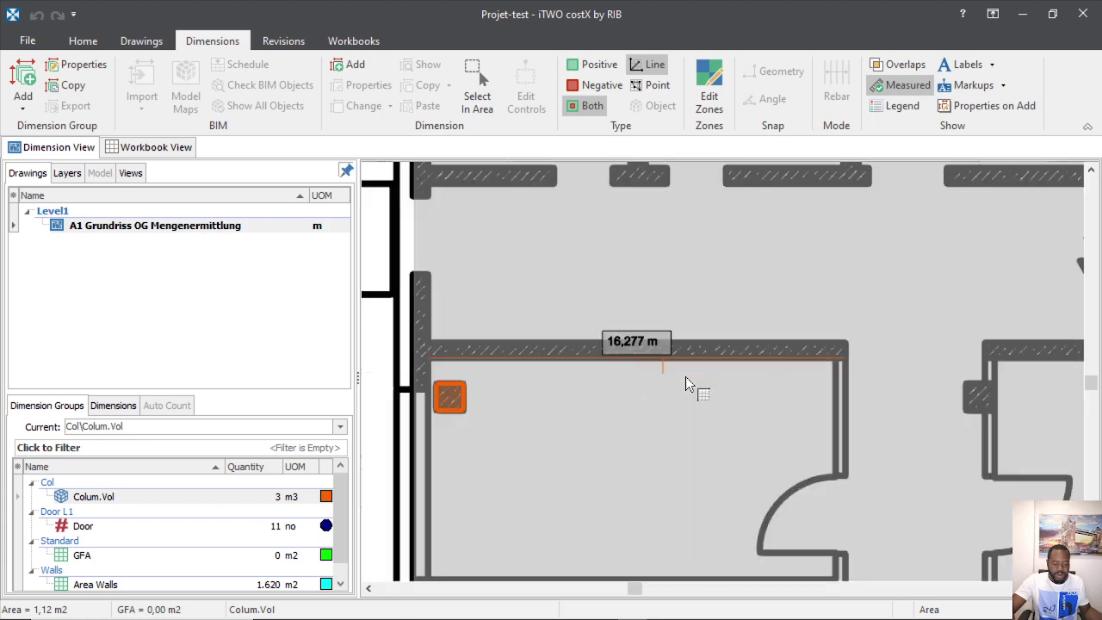
{"action": "left_click", "coordinate": [312, 492]}
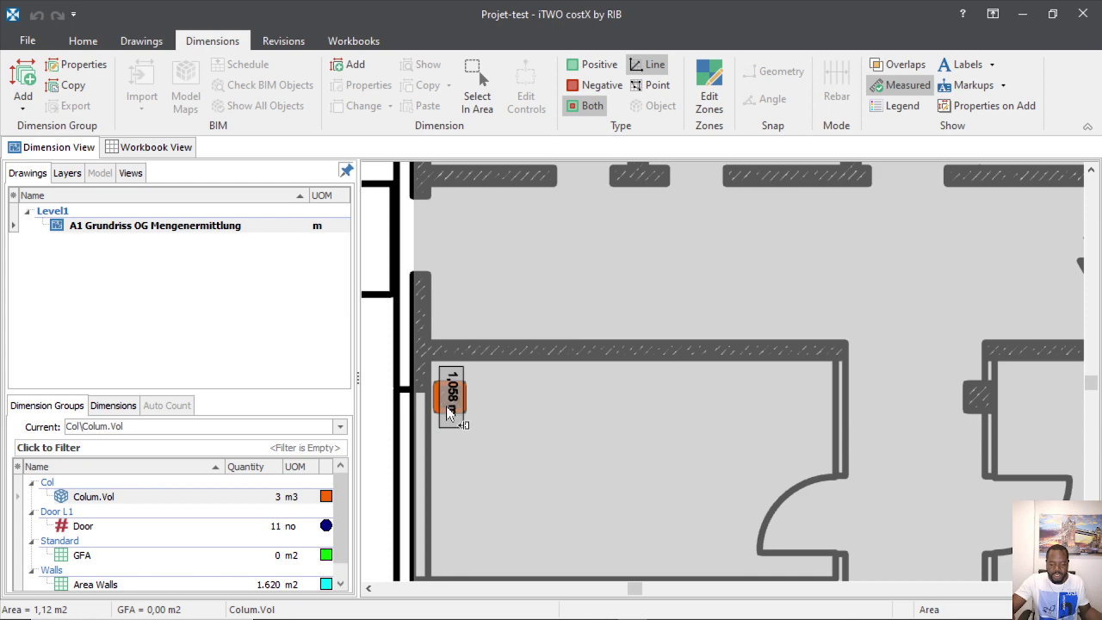
{"action": "scroll", "coordinate": [429, 401], "scroll_direction": "up", "scroll_amount": 3}
{"action": "left_click", "coordinate": [489, 395]}
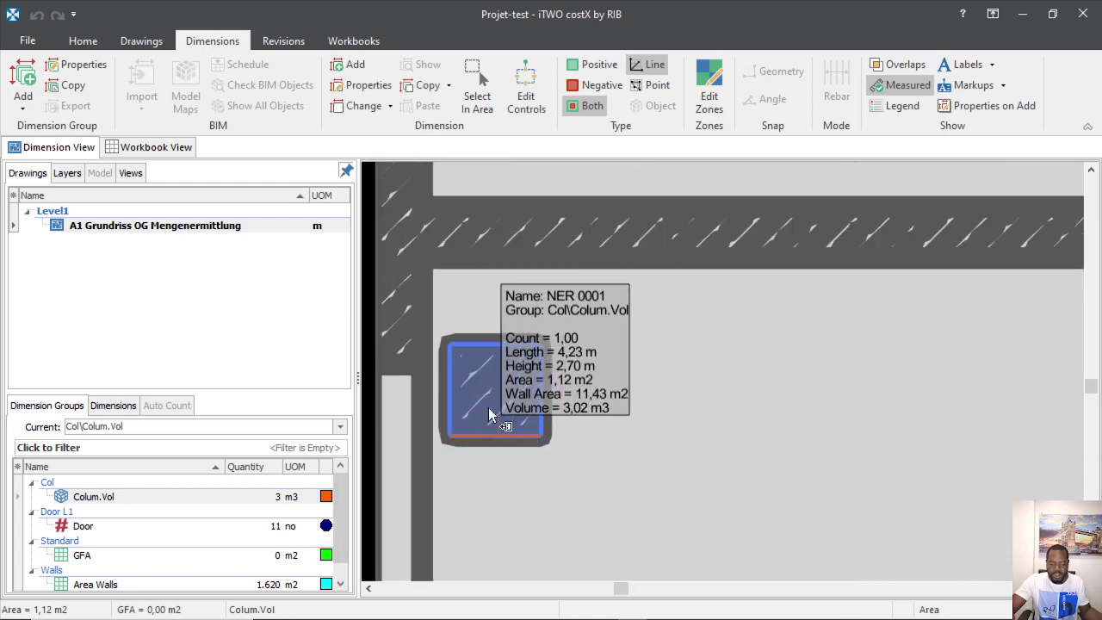
Step: Measure the next column in the same row, set in the corridor-side wall of the opposite room, by tracing its four edges
{"action": "scroll", "coordinate": [467, 397], "scroll_direction": "down", "scroll_amount": 3}
{"action": "left_click", "coordinate": [764, 428]}
{"action": "scroll", "coordinate": [764, 428], "scroll_direction": "down", "scroll_amount": 3}
{"action": "scroll", "coordinate": [842, 420], "scroll_direction": "up", "scroll_amount": 3}
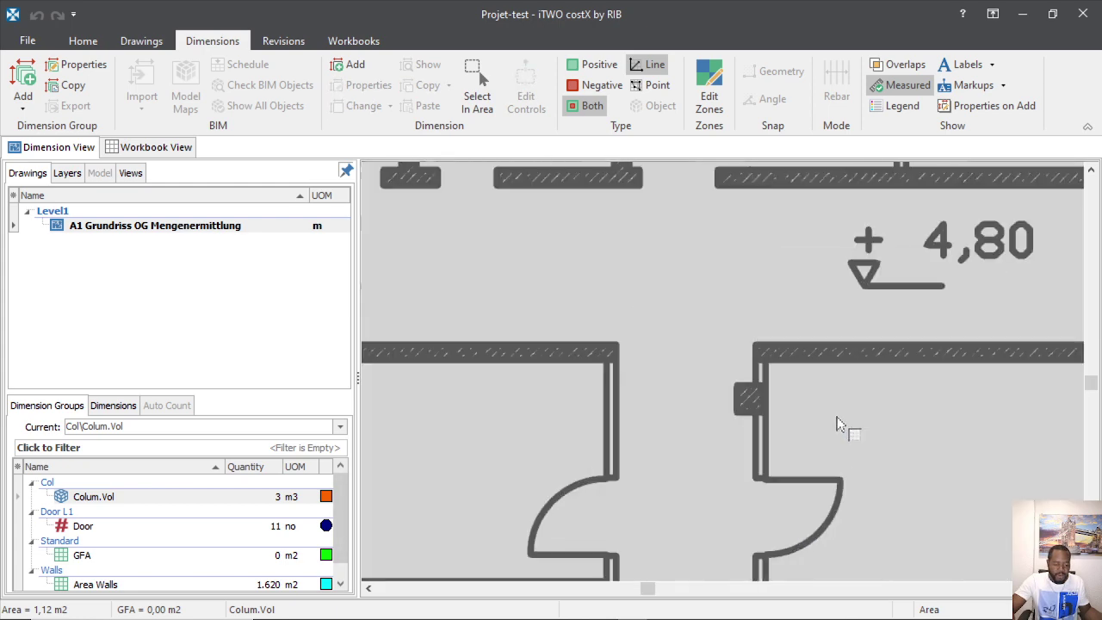
{"action": "scroll", "coordinate": [769, 413], "scroll_direction": "up", "scroll_amount": 4}
{"action": "scroll", "coordinate": [745, 354], "scroll_direction": "up", "scroll_amount": 3}
{"action": "scroll", "coordinate": [788, 340], "scroll_direction": "down", "scroll_amount": 2}
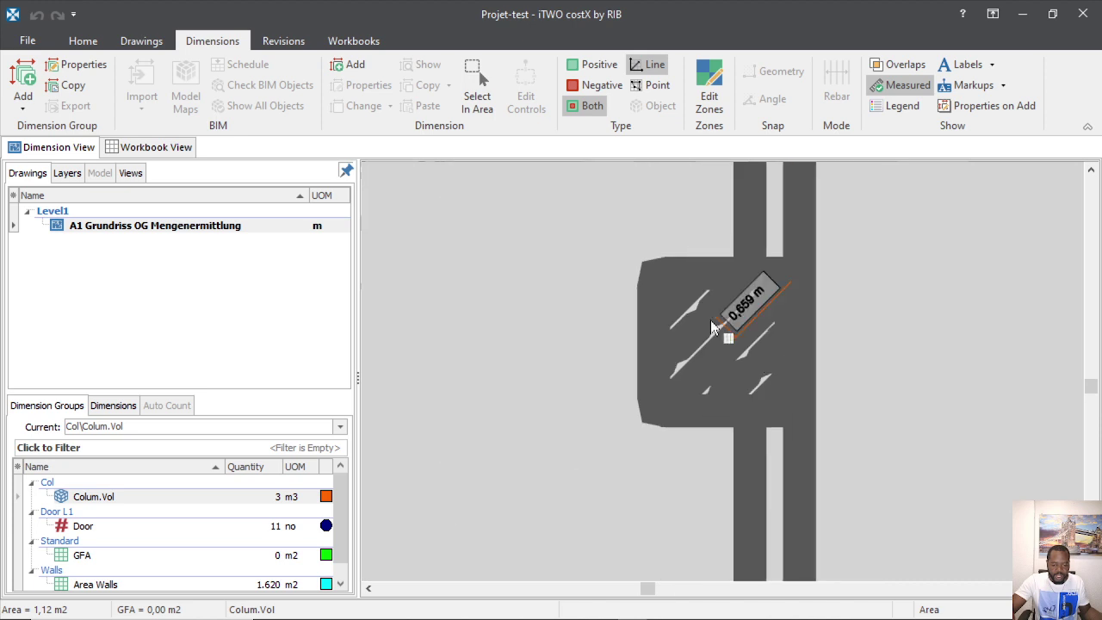
{"action": "left_click", "coordinate": [654, 338]}
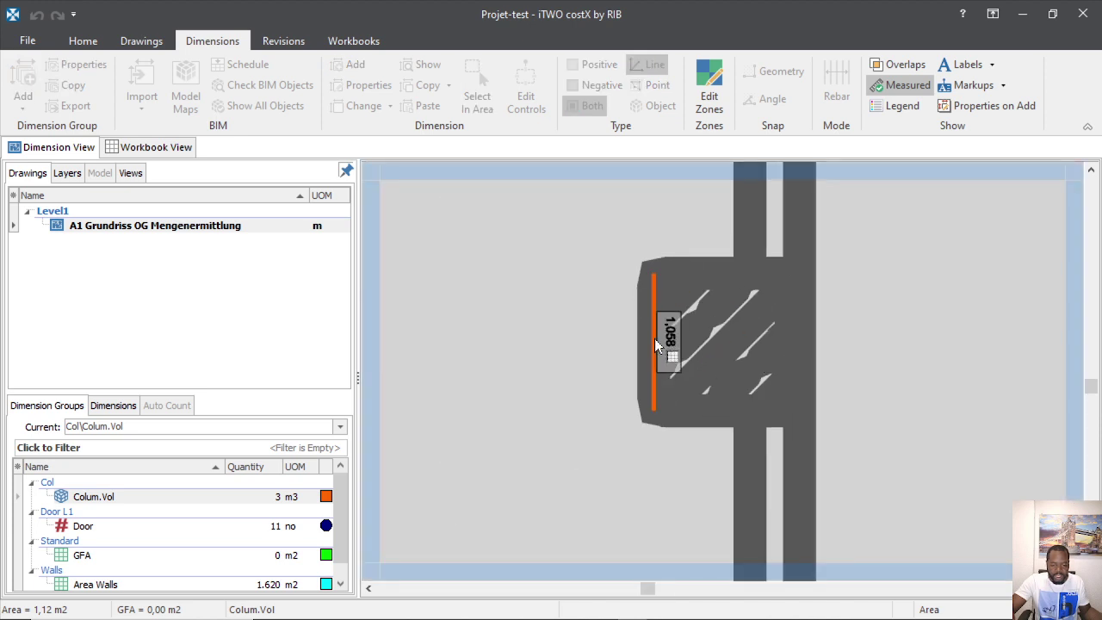
{"action": "left_click", "coordinate": [731, 282]}
{"action": "left_click", "coordinate": [778, 336]}
{"action": "left_click", "coordinate": [711, 404]}
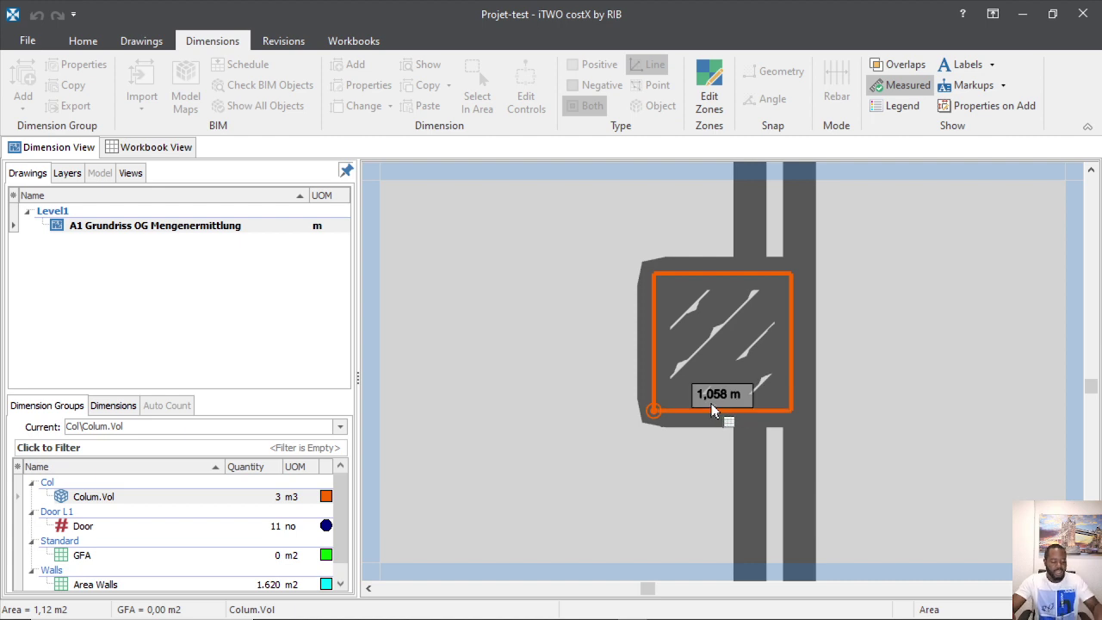
{"action": "key", "text": "space"}
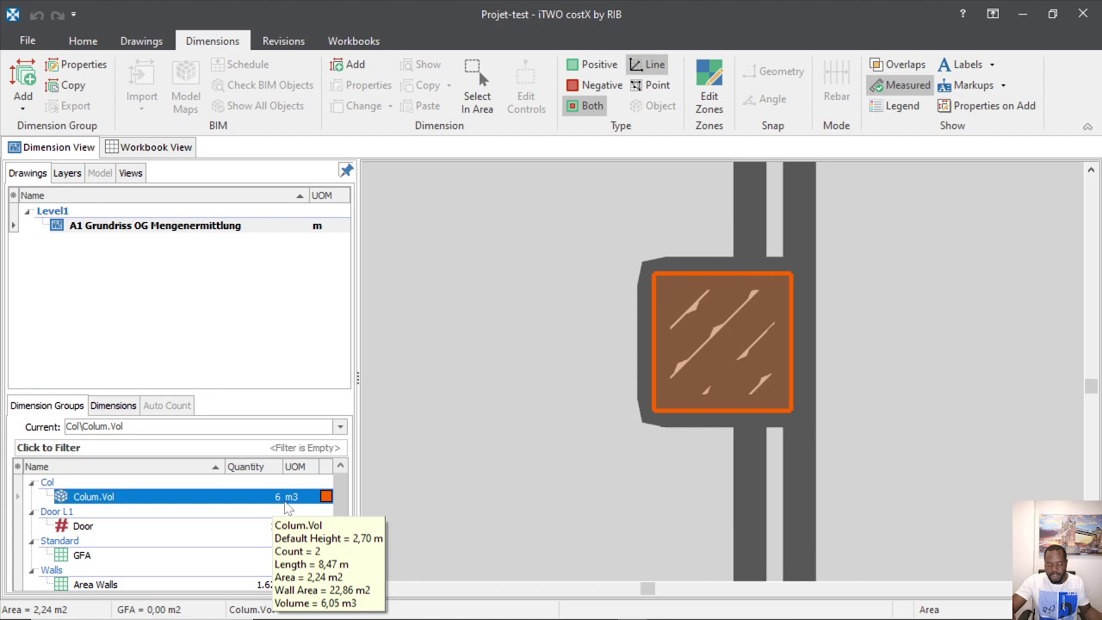
Step: Measure the column at that room's outer-wall corner by tracing its four edges, and check its dimension details
{"action": "scroll", "coordinate": [536, 339], "scroll_direction": "down", "scroll_amount": 3}
{"action": "scroll", "coordinate": [556, 339], "scroll_direction": "up", "scroll_amount": 5}
{"action": "left_click", "coordinate": [558, 337]}
{"action": "scroll", "coordinate": [723, 326], "scroll_direction": "up", "scroll_amount": 4}
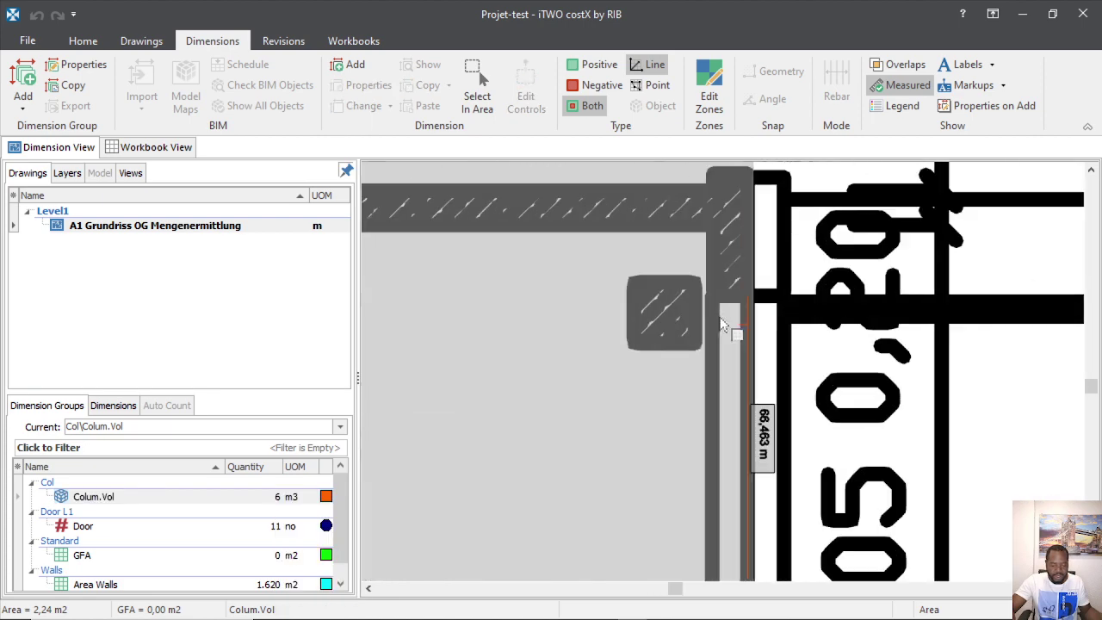
{"action": "scroll", "coordinate": [714, 320], "scroll_direction": "up", "scroll_amount": 4}
{"action": "scroll", "coordinate": [688, 355], "scroll_direction": "down", "scroll_amount": 3}
{"action": "scroll", "coordinate": [602, 316], "scroll_direction": "up", "scroll_amount": 3}
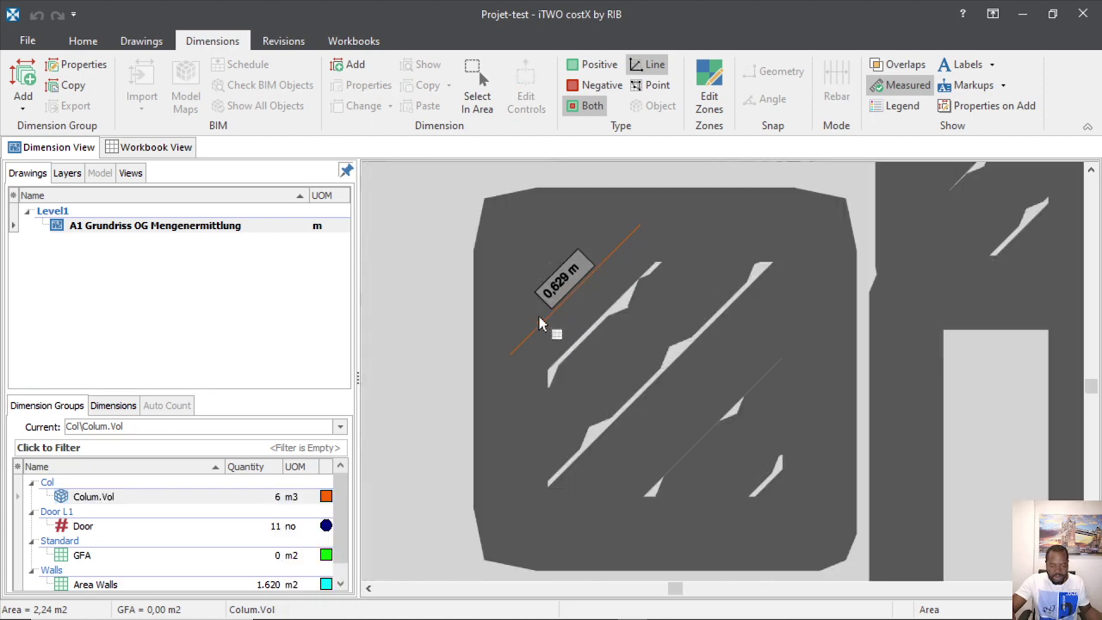
{"action": "left_click", "coordinate": [595, 223]}
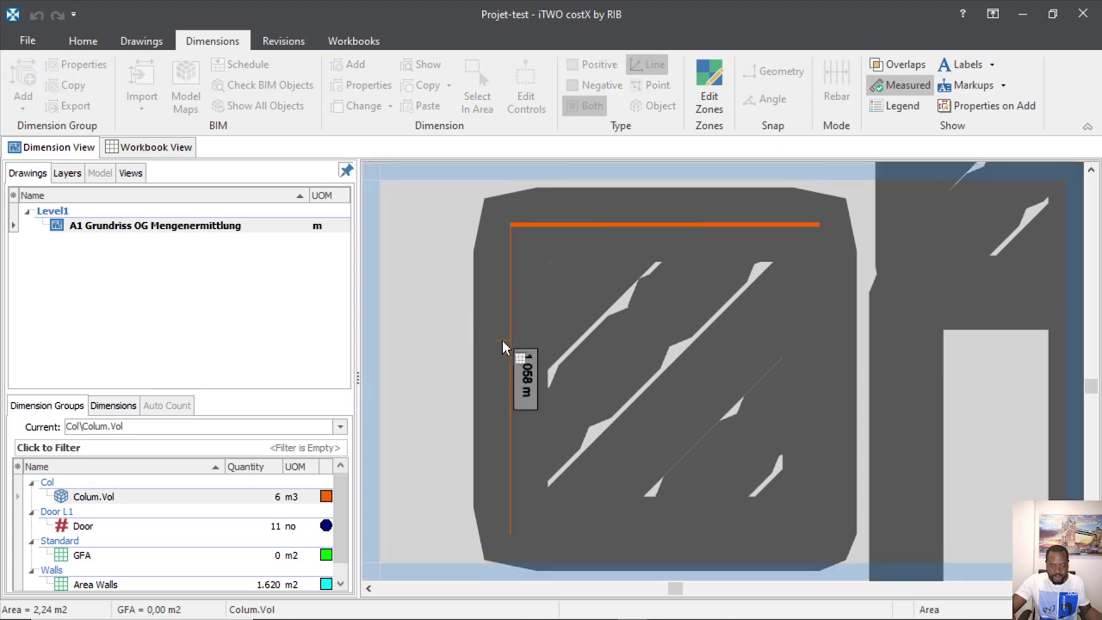
{"action": "left_click", "coordinate": [514, 345]}
{"action": "left_click", "coordinate": [665, 535]}
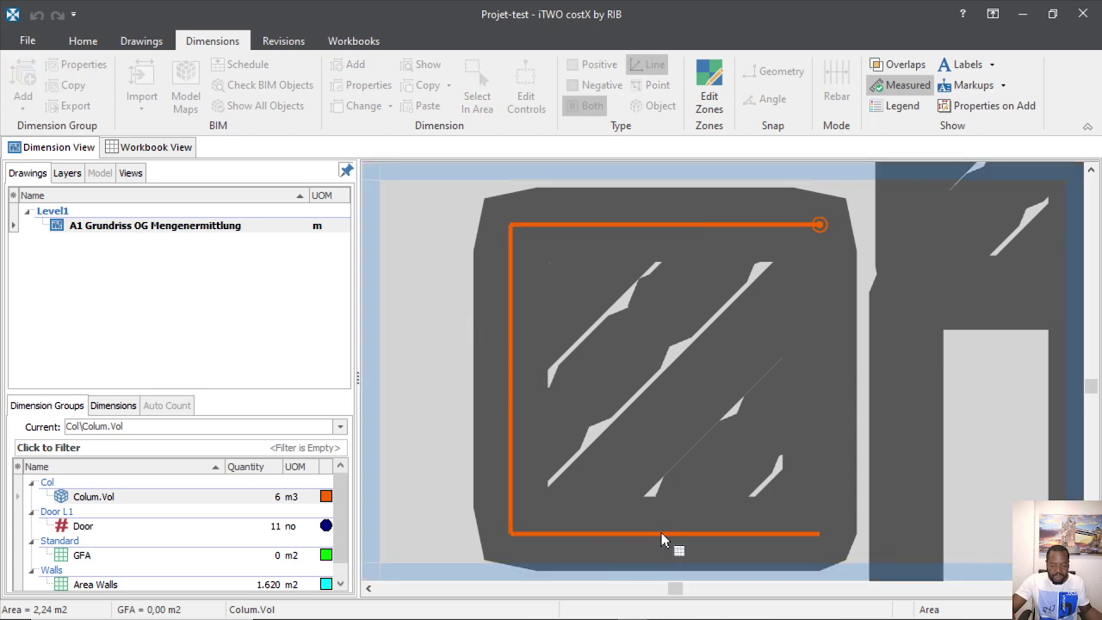
{"action": "left_click", "coordinate": [820, 410]}
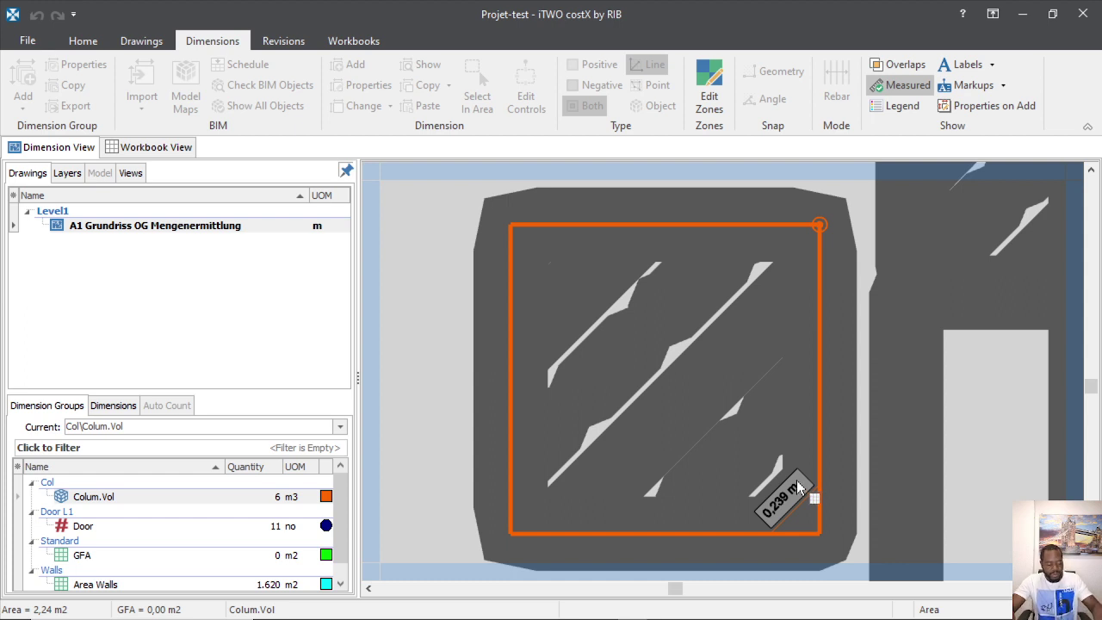
{"action": "double_click", "coordinate": [797, 479]}
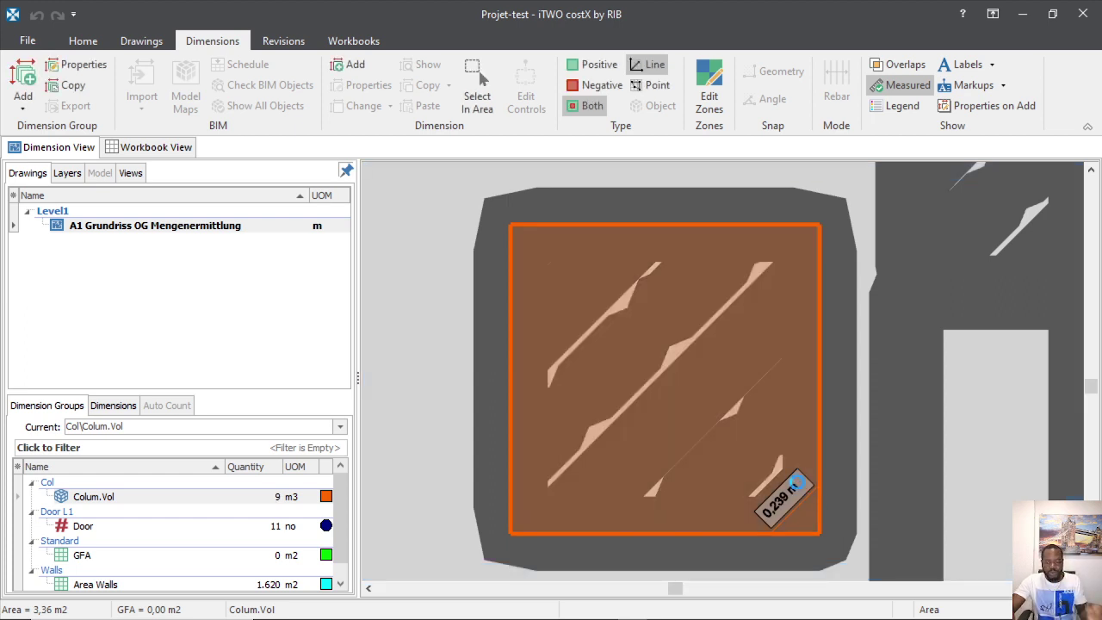
{"action": "left_click", "coordinate": [242, 497]}
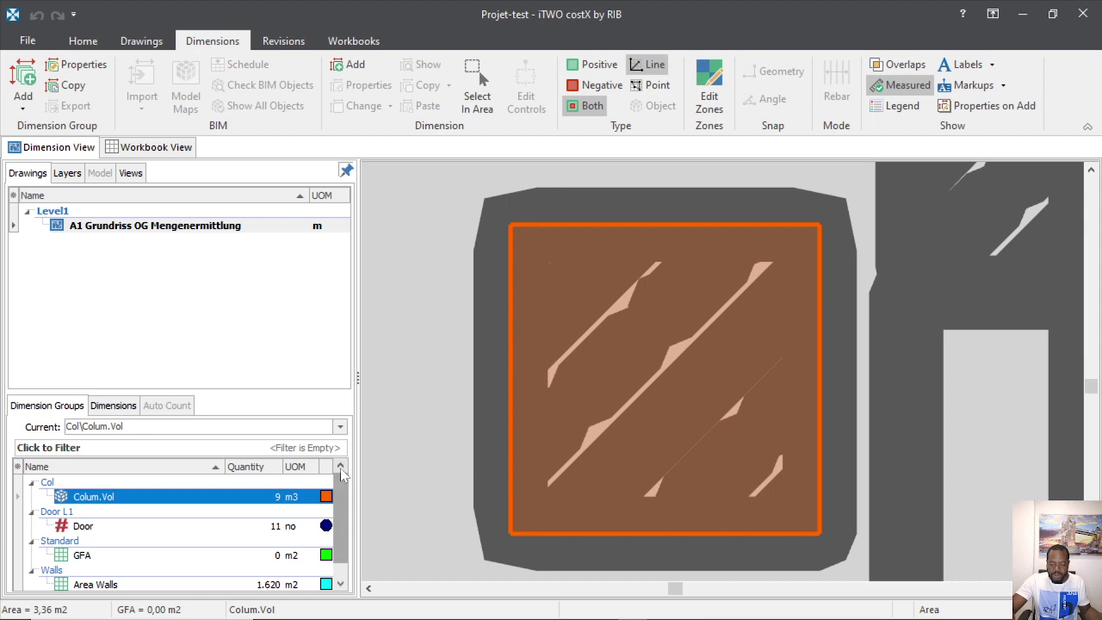
{"action": "scroll", "coordinate": [576, 323], "scroll_direction": "down", "scroll_amount": 3}
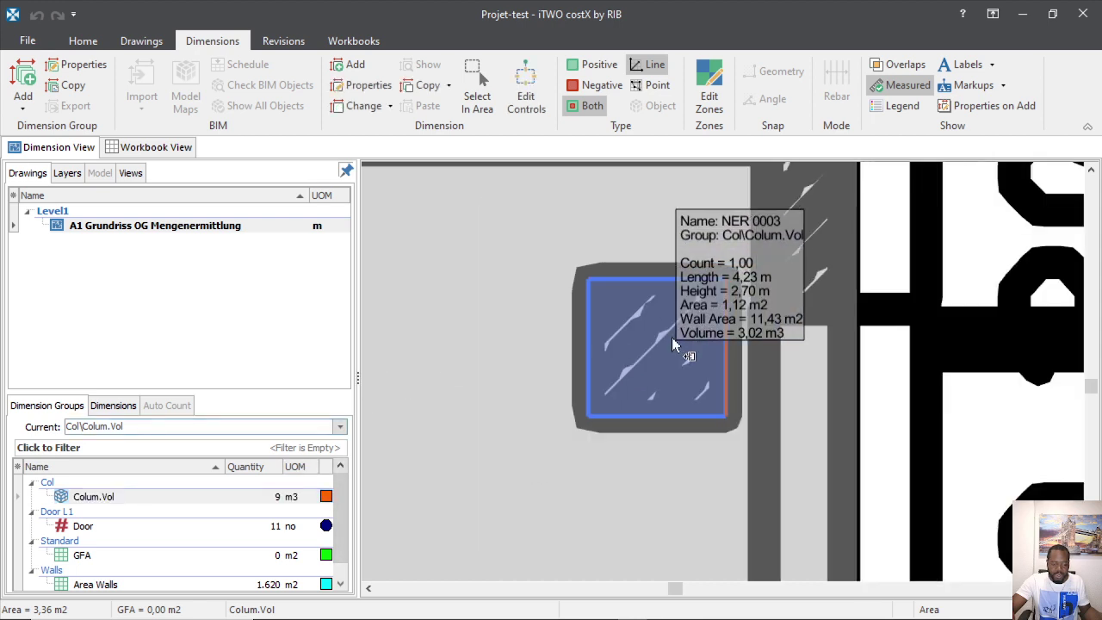
{"action": "left_click", "coordinate": [594, 312]}
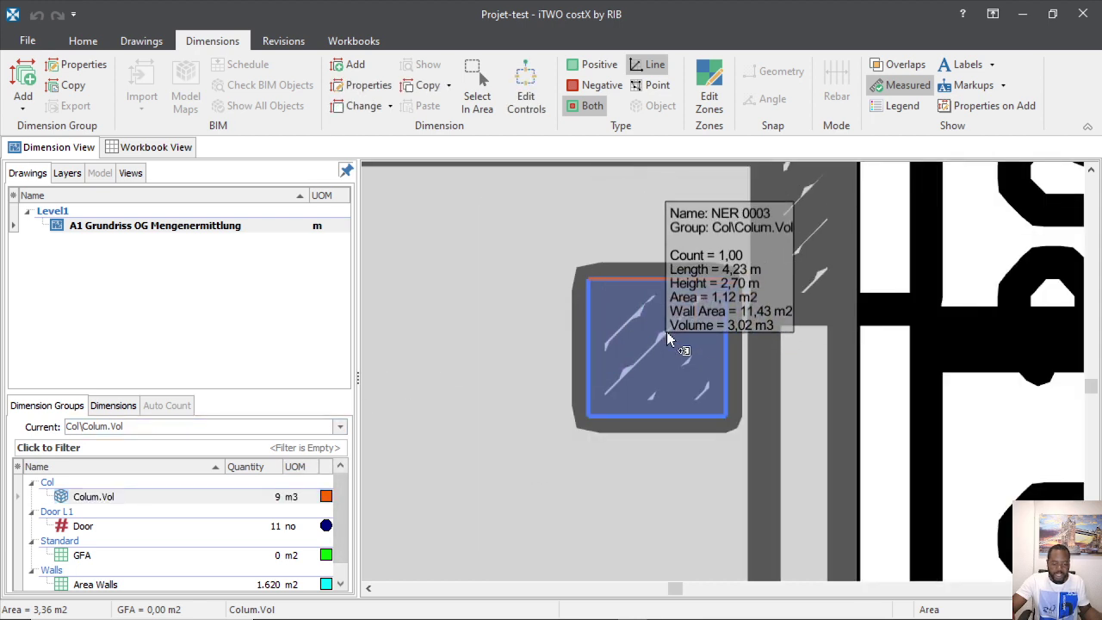
Step: Trace the four edges of the second-row column at the wing's left outer wall in Colum.Vol
{"action": "scroll", "coordinate": [727, 323], "scroll_direction": "down", "scroll_amount": 3}
{"action": "scroll", "coordinate": [751, 301], "scroll_direction": "down", "scroll_amount": 3}
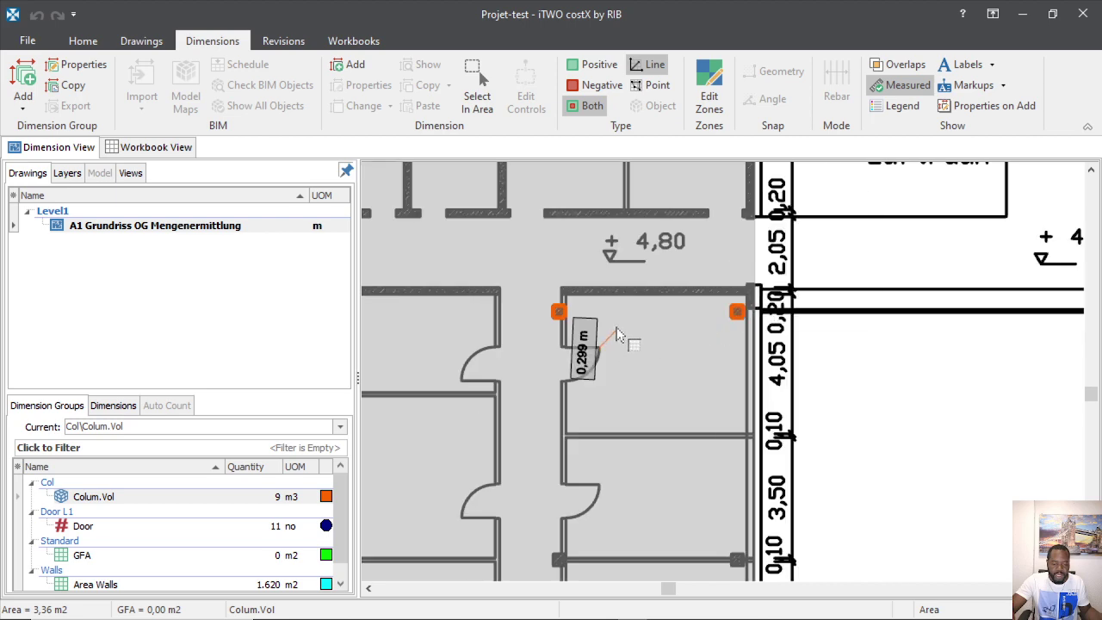
{"action": "scroll", "coordinate": [740, 340], "scroll_direction": "down", "scroll_amount": 5}
{"action": "scroll", "coordinate": [638, 364], "scroll_direction": "up", "scroll_amount": 3}
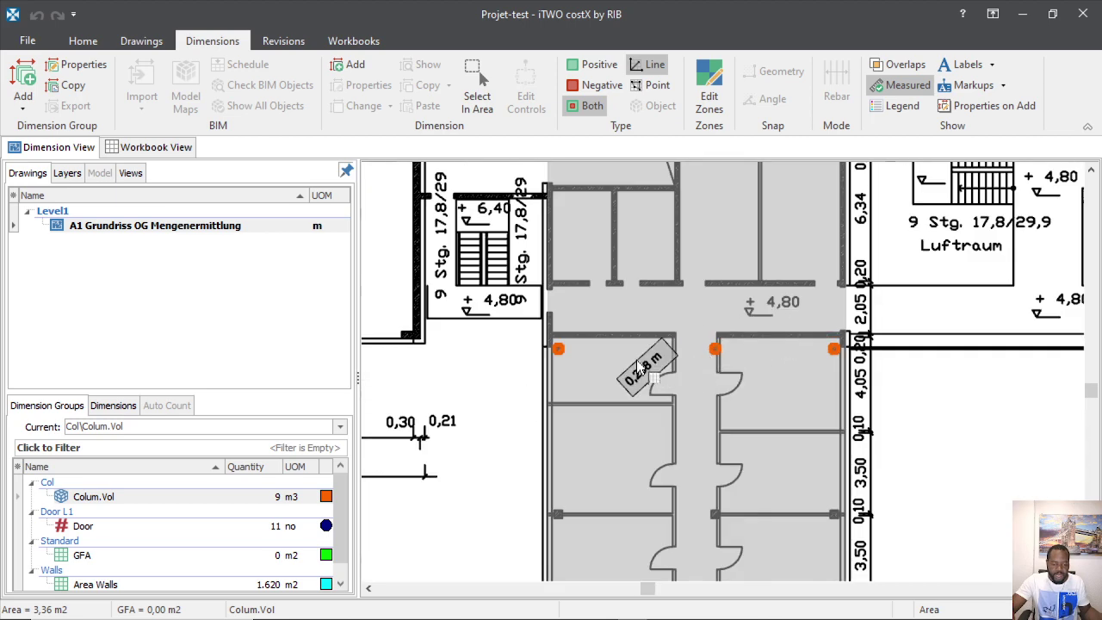
{"action": "scroll", "coordinate": [554, 334], "scroll_direction": "down", "scroll_amount": 3}
{"action": "scroll", "coordinate": [551, 403], "scroll_direction": "up", "scroll_amount": 6}
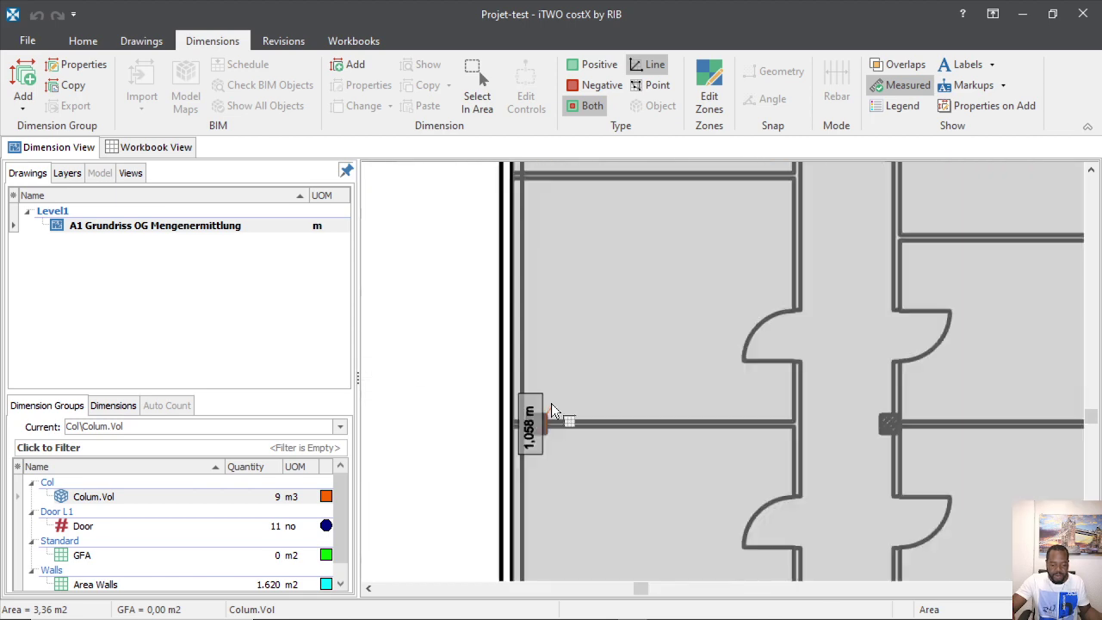
{"action": "scroll", "coordinate": [551, 403], "scroll_direction": "up", "scroll_amount": 3}
{"action": "scroll", "coordinate": [510, 460], "scroll_direction": "up", "scroll_amount": 5}
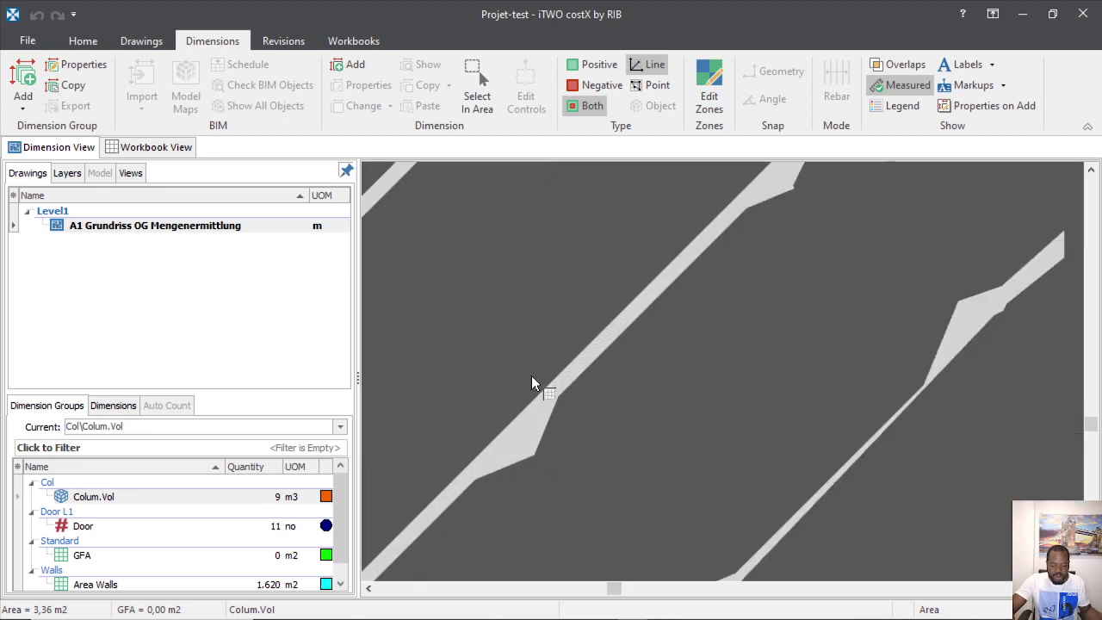
{"action": "scroll", "coordinate": [532, 384], "scroll_direction": "down", "scroll_amount": 5}
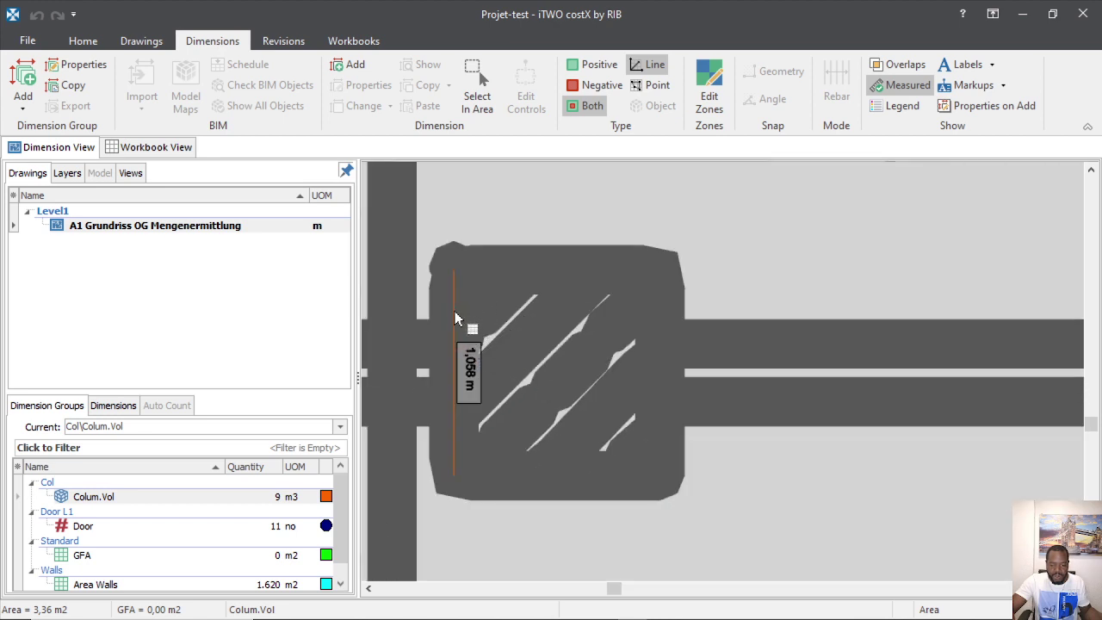
{"action": "left_click", "coordinate": [456, 317]}
{"action": "left_click", "coordinate": [667, 317]}
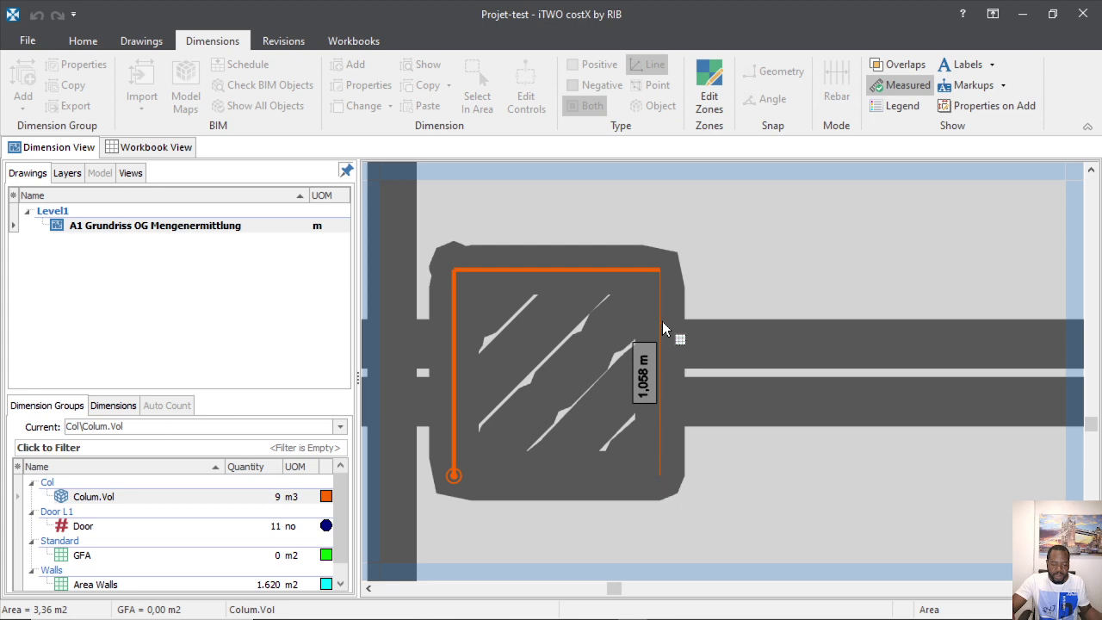
{"action": "left_click", "coordinate": [662, 321]}
{"action": "left_click", "coordinate": [587, 475]}
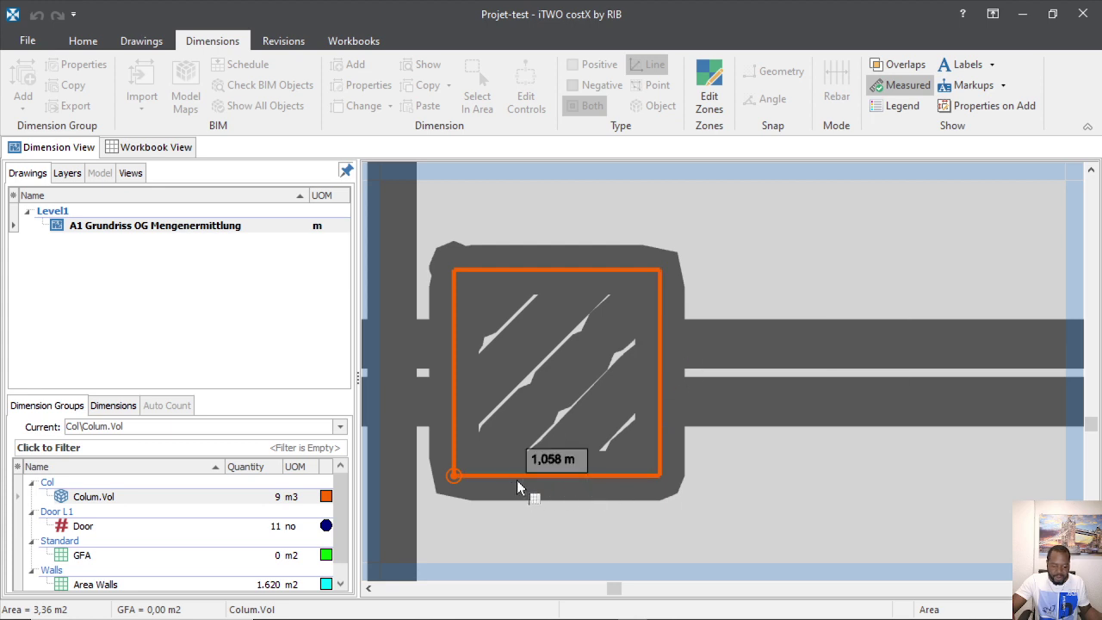
Step: Finish the traced column outline as a Colum.Vol dimension and check its length, height, area and volume details
{"action": "left_click", "coordinate": [290, 498]}
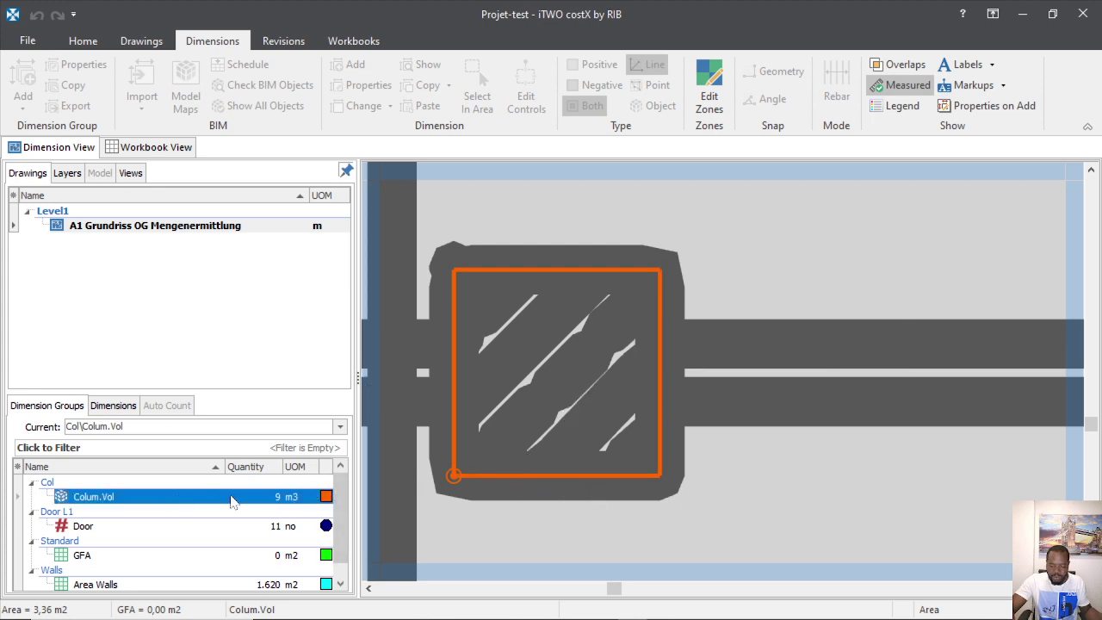
{"action": "left_click", "coordinate": [455, 476]}
{"action": "scroll", "coordinate": [465, 420], "scroll_direction": "down", "scroll_amount": 4}
{"action": "scroll", "coordinate": [460, 397], "scroll_direction": "up", "scroll_amount": 5}
{"action": "scroll", "coordinate": [505, 398], "scroll_direction": "down", "scroll_amount": 2}
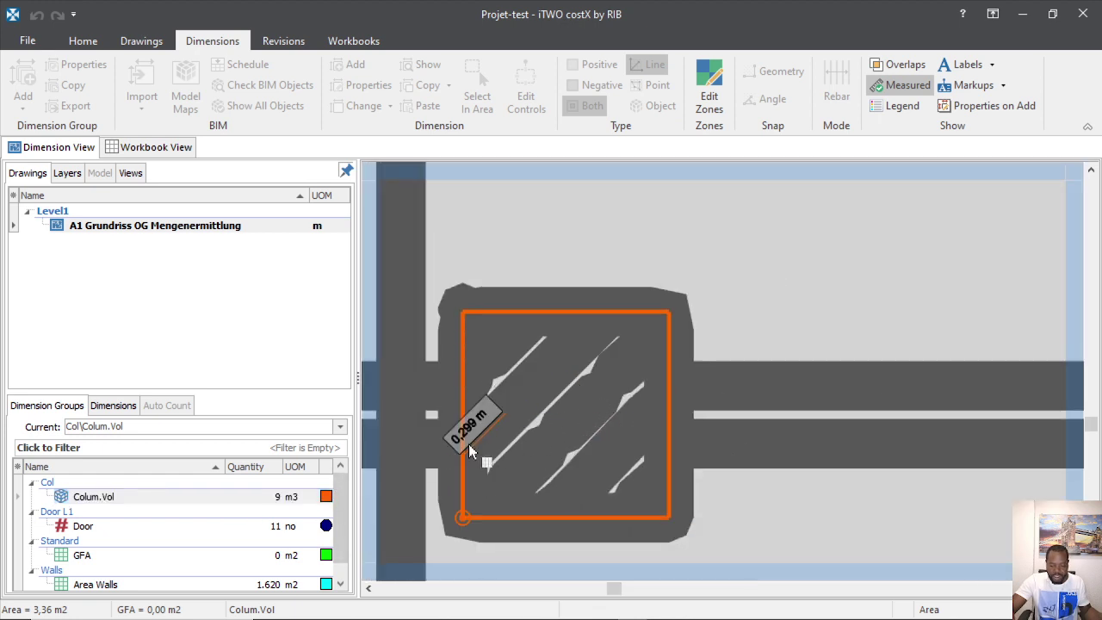
{"action": "double_click", "coordinate": [490, 435]}
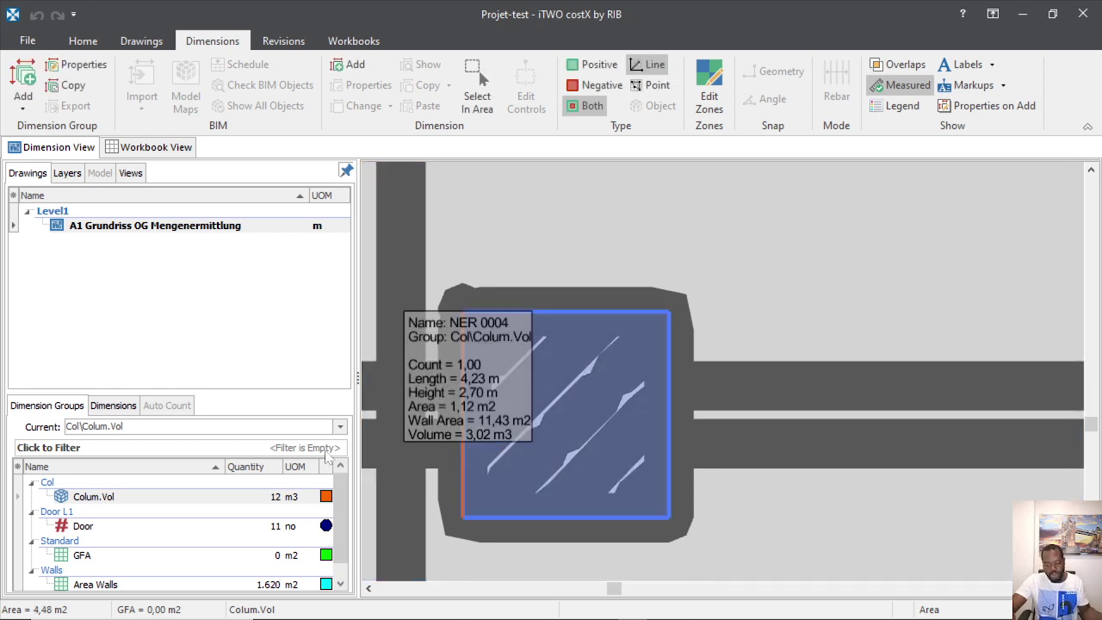
Step: Measure the second-row column set in the opposite room's corridor-side wall by tracing its four edges in Colum.Vol
{"action": "scroll", "coordinate": [452, 399], "scroll_direction": "down", "scroll_amount": 3}
{"action": "scroll", "coordinate": [449, 399], "scroll_direction": "down", "scroll_amount": 3}
{"action": "scroll", "coordinate": [465, 405], "scroll_direction": "up", "scroll_amount": 1}
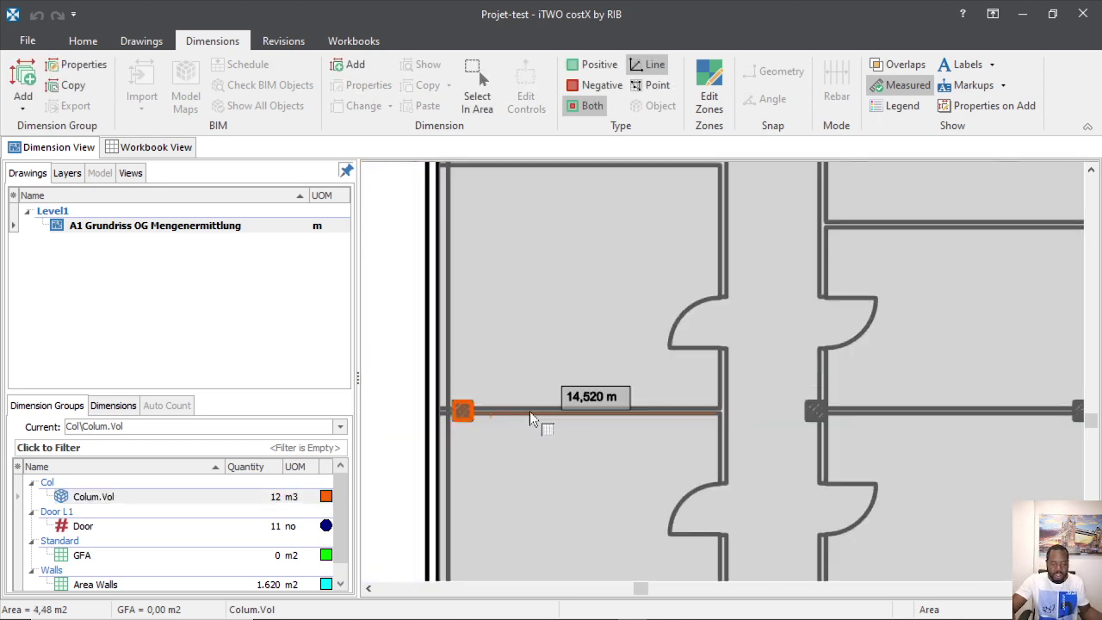
{"action": "scroll", "coordinate": [830, 411], "scroll_direction": "up", "scroll_amount": 3}
{"action": "scroll", "coordinate": [830, 412], "scroll_direction": "up", "scroll_amount": 2}
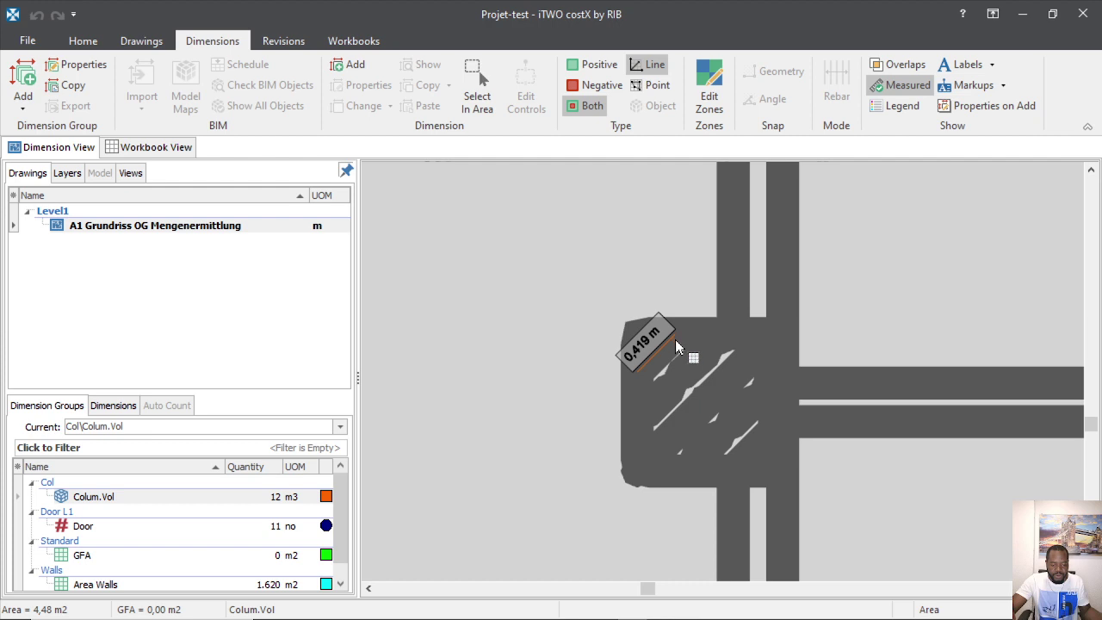
{"action": "left_click", "coordinate": [697, 342]}
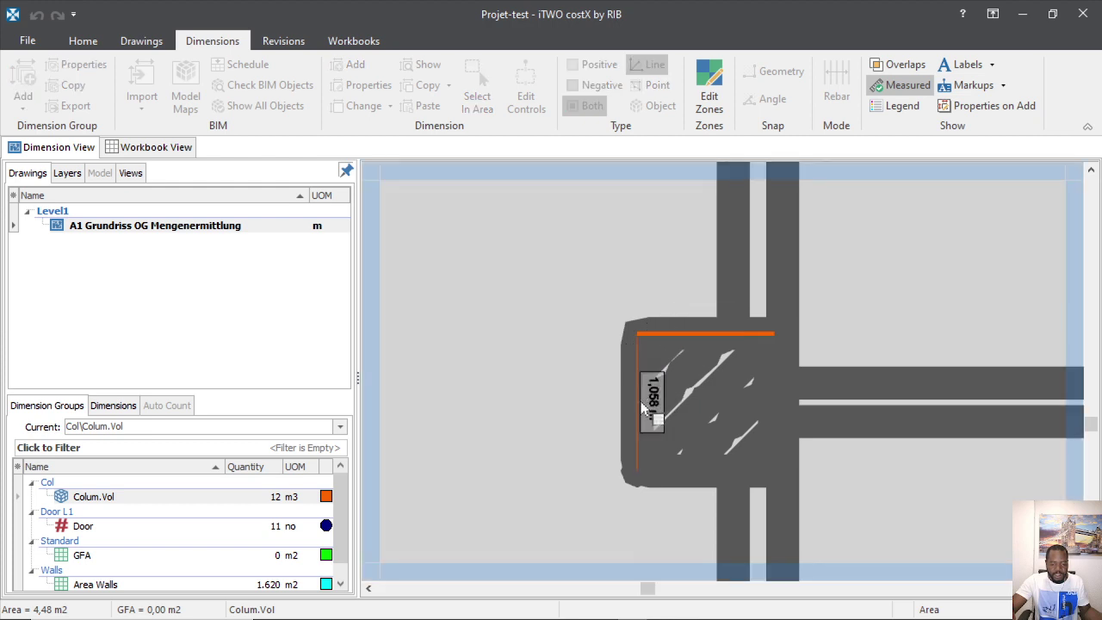
{"action": "left_click", "coordinate": [642, 405]}
{"action": "left_click", "coordinate": [677, 471]}
{"action": "left_click", "coordinate": [773, 421]}
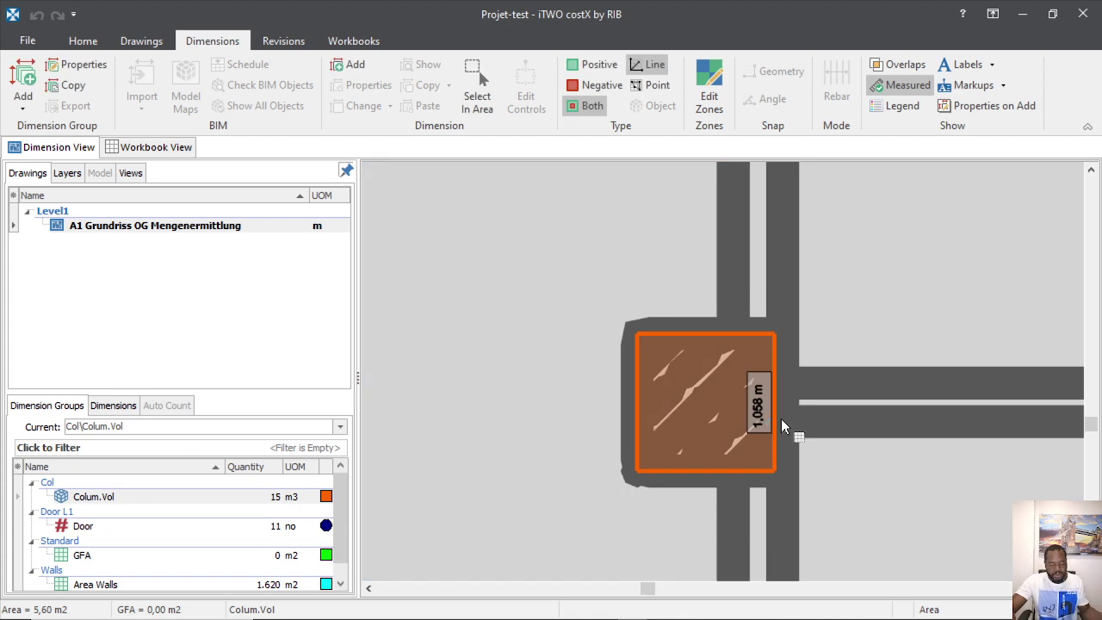
Step: Measure the second-row column at the wing's right outer wall by tracing its four edges in Colum.Vol
{"action": "scroll", "coordinate": [558, 387], "scroll_direction": "down", "scroll_amount": 6}
{"action": "scroll", "coordinate": [639, 372], "scroll_direction": "up", "scroll_amount": 4}
{"action": "scroll", "coordinate": [799, 365], "scroll_direction": "down", "scroll_amount": 3}
{"action": "scroll", "coordinate": [720, 396], "scroll_direction": "up", "scroll_amount": 4}
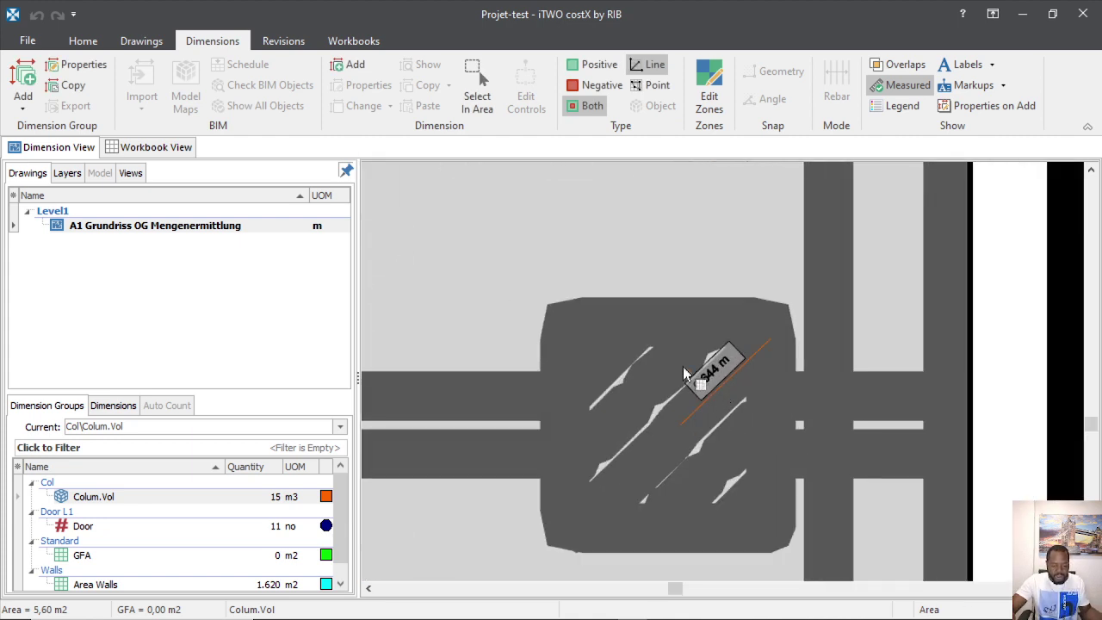
{"action": "left_click", "coordinate": [661, 324]}
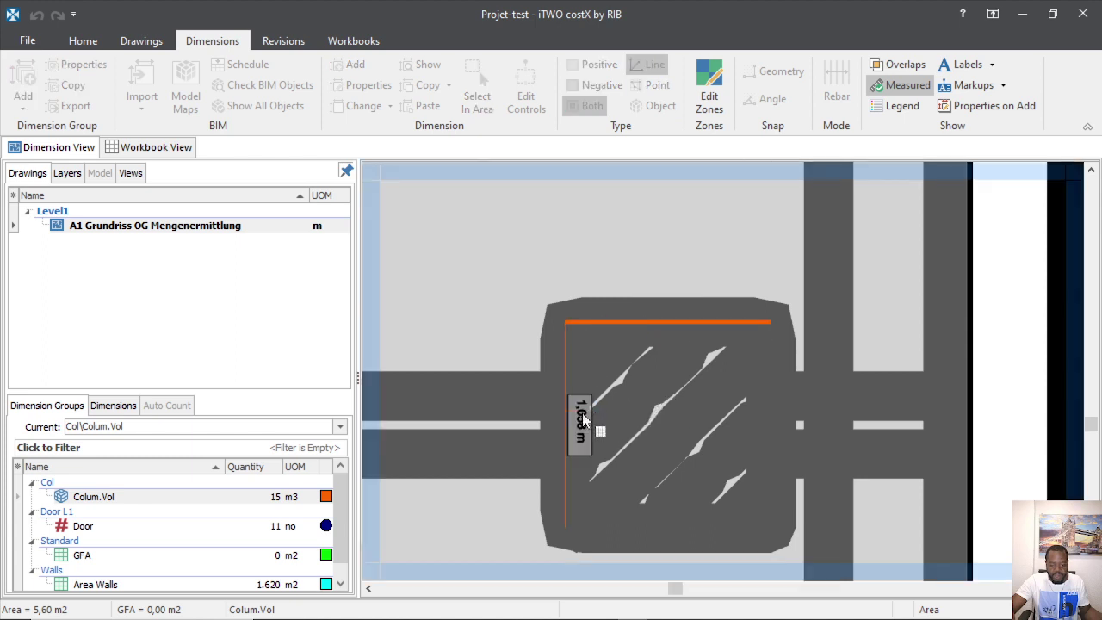
{"action": "left_click", "coordinate": [562, 421]}
{"action": "left_click", "coordinate": [715, 529]}
{"action": "left_click", "coordinate": [774, 452]}
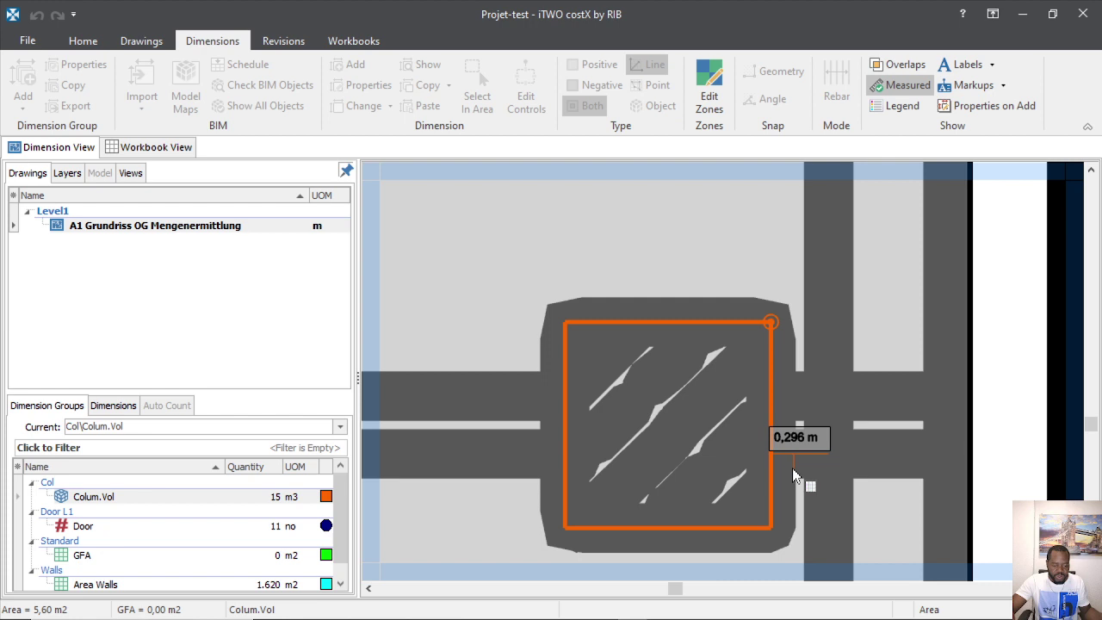
{"action": "right_click", "coordinate": [789, 464]}
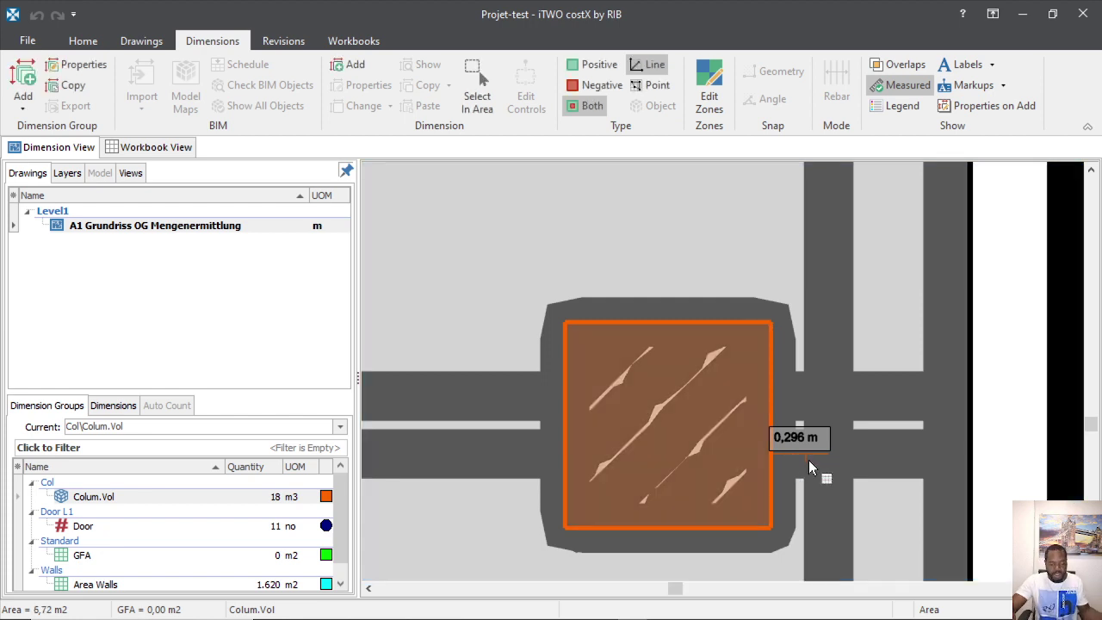
Step: Check the Colum.Vol count, length, area and volume totals, and locate the third-row column at the left outer wall
{"action": "scroll", "coordinate": [679, 437], "scroll_direction": "down", "scroll_amount": 3}
{"action": "scroll", "coordinate": [680, 433], "scroll_direction": "down", "scroll_amount": 2}
{"action": "left_click", "coordinate": [276, 497]}
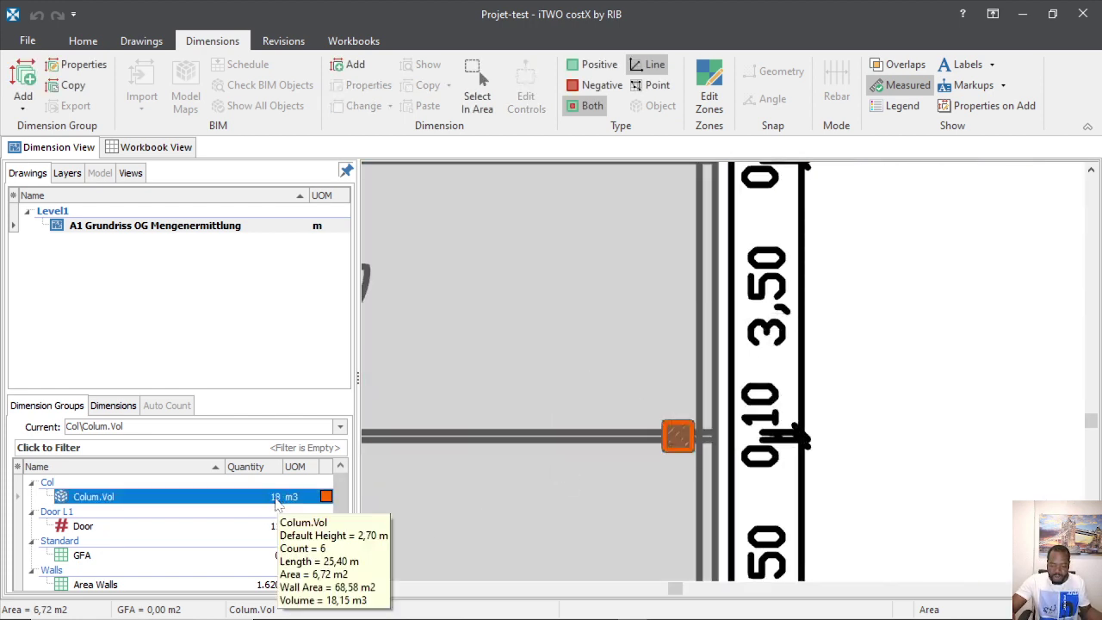
{"action": "scroll", "coordinate": [830, 454], "scroll_direction": "down", "scroll_amount": 3}
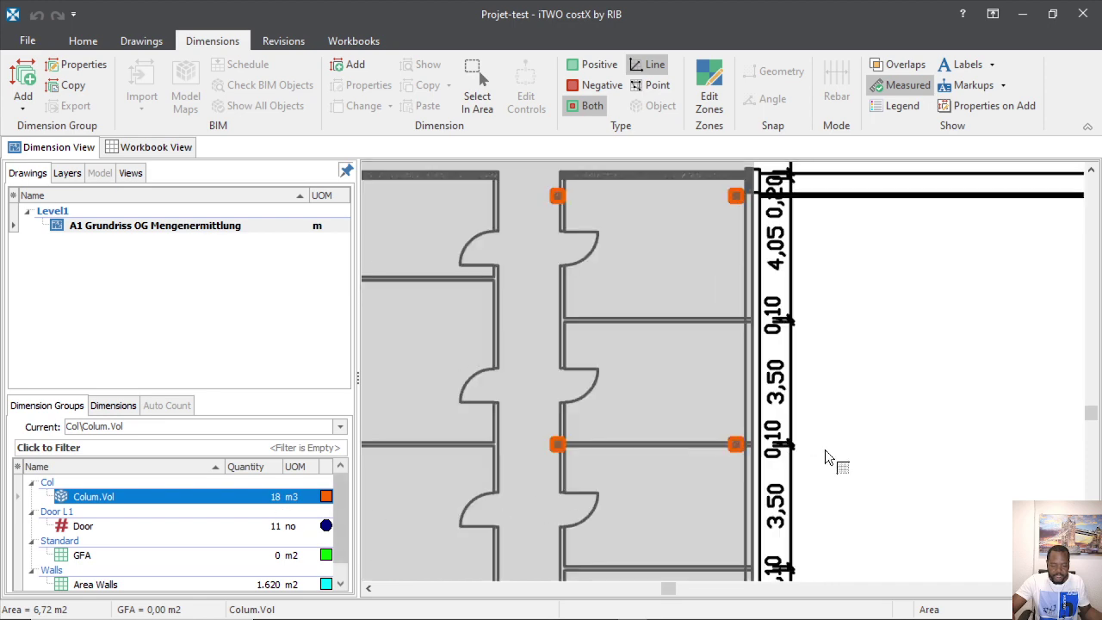
{"action": "left_click", "coordinate": [671, 434]}
{"action": "scroll", "coordinate": [663, 393], "scroll_direction": "down", "scroll_amount": 2}
{"action": "scroll", "coordinate": [597, 500], "scroll_direction": "up", "scroll_amount": 3}
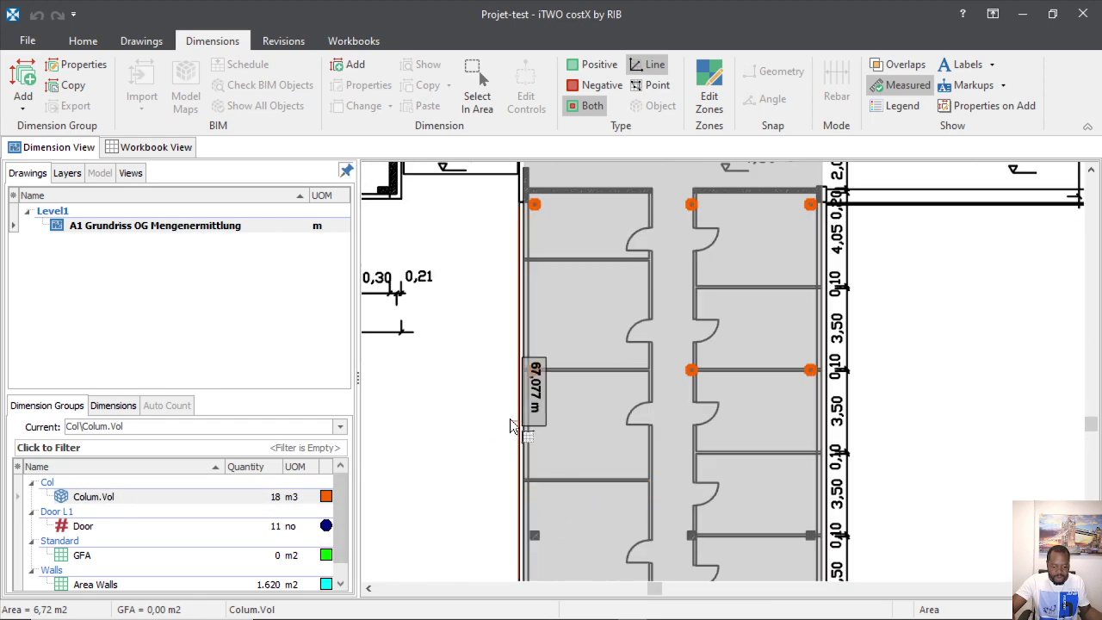
{"action": "scroll", "coordinate": [510, 418], "scroll_direction": "down", "scroll_amount": 2}
{"action": "scroll", "coordinate": [534, 508], "scroll_direction": "up", "scroll_amount": 5}
{"action": "scroll", "coordinate": [496, 468], "scroll_direction": "down", "scroll_amount": 3}
{"action": "scroll", "coordinate": [506, 464], "scroll_direction": "up", "scroll_amount": 4}
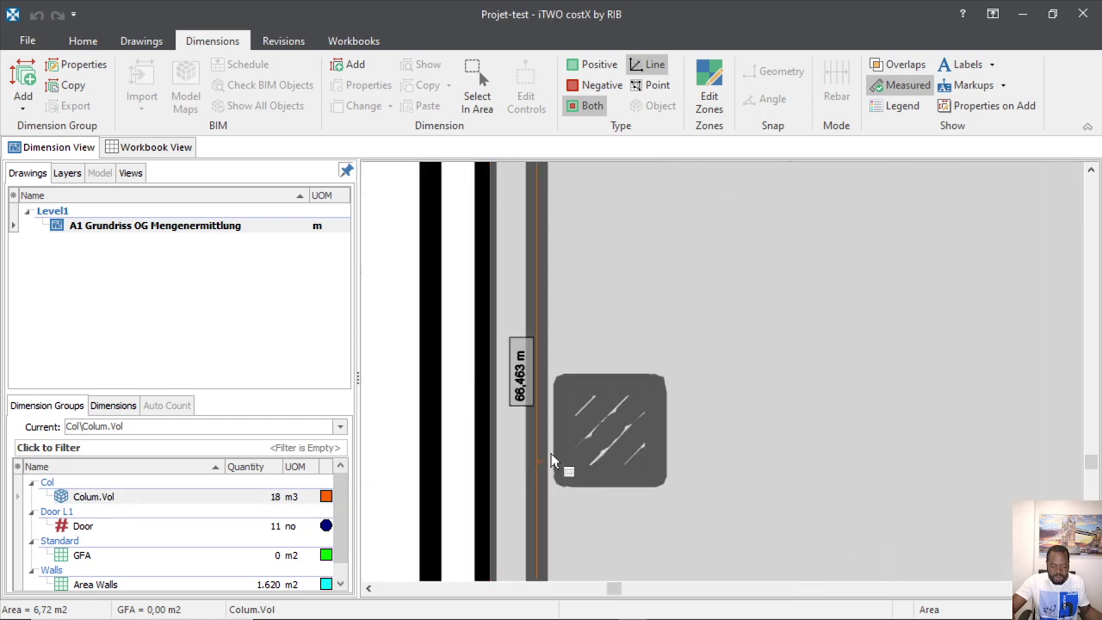
{"action": "left_click", "coordinate": [568, 408]}
{"action": "left_click", "coordinate": [639, 310]}
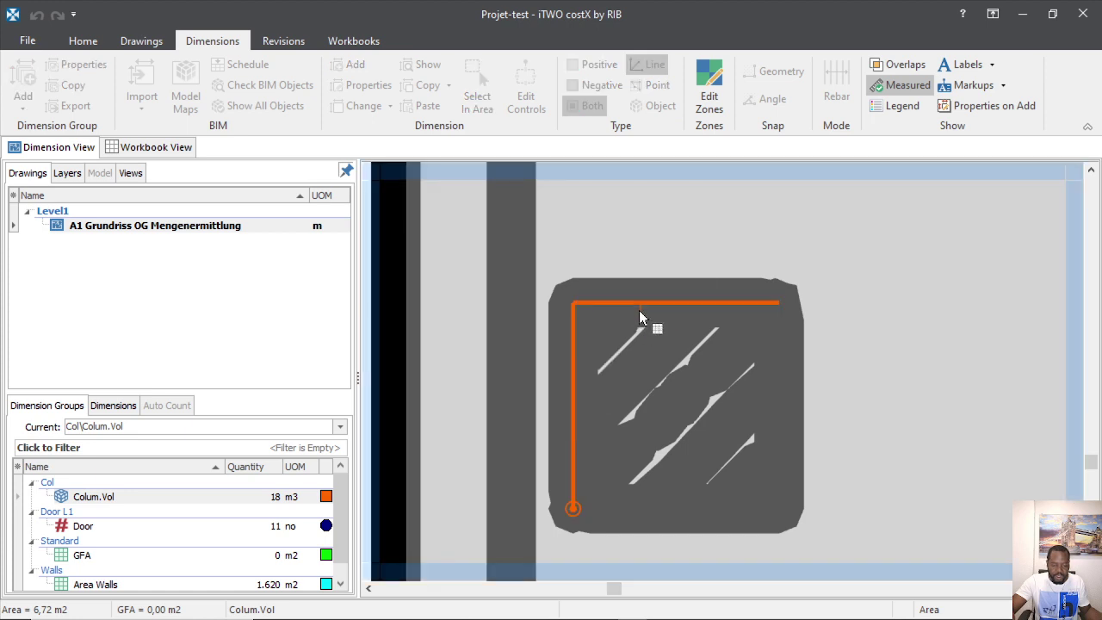
{"action": "left_click", "coordinate": [765, 373]}
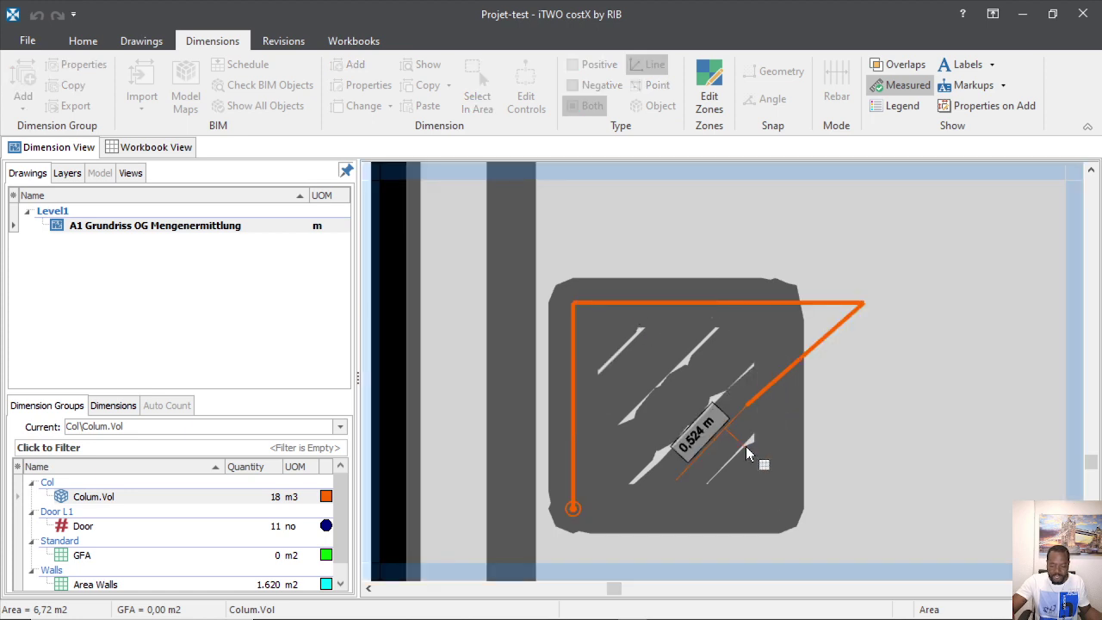
{"action": "key", "text": "Escape"}
Step: Measure the third-row column at the left outer wall by tracing its four edges, and check the Colum.Vol totals
{"action": "left_click", "coordinate": [569, 440]}
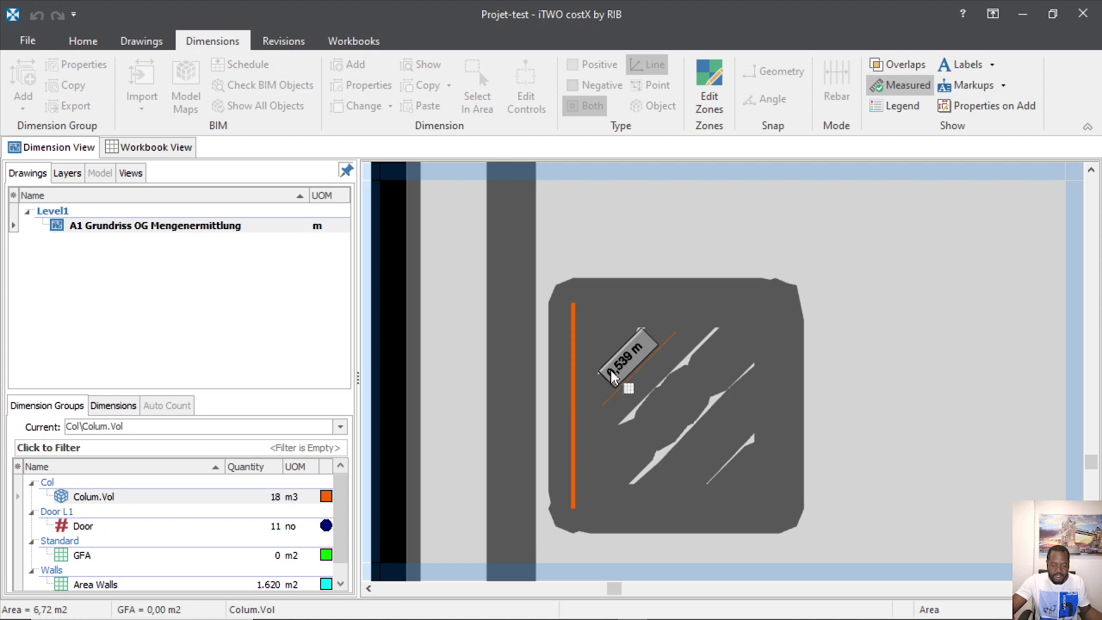
{"action": "left_click", "coordinate": [609, 300]}
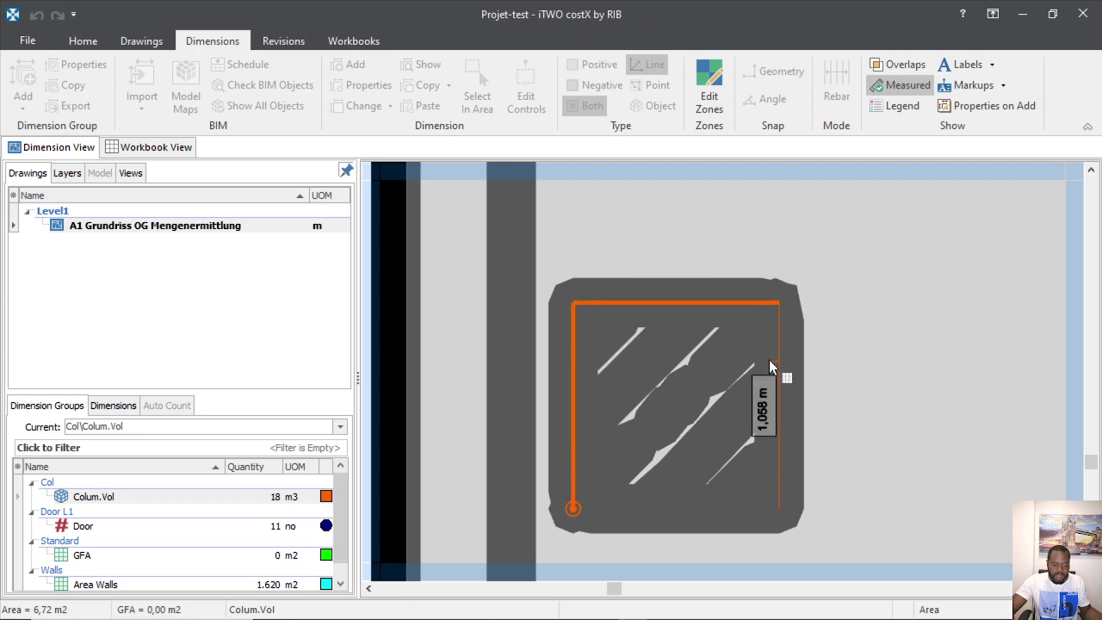
{"action": "left_click", "coordinate": [779, 508]}
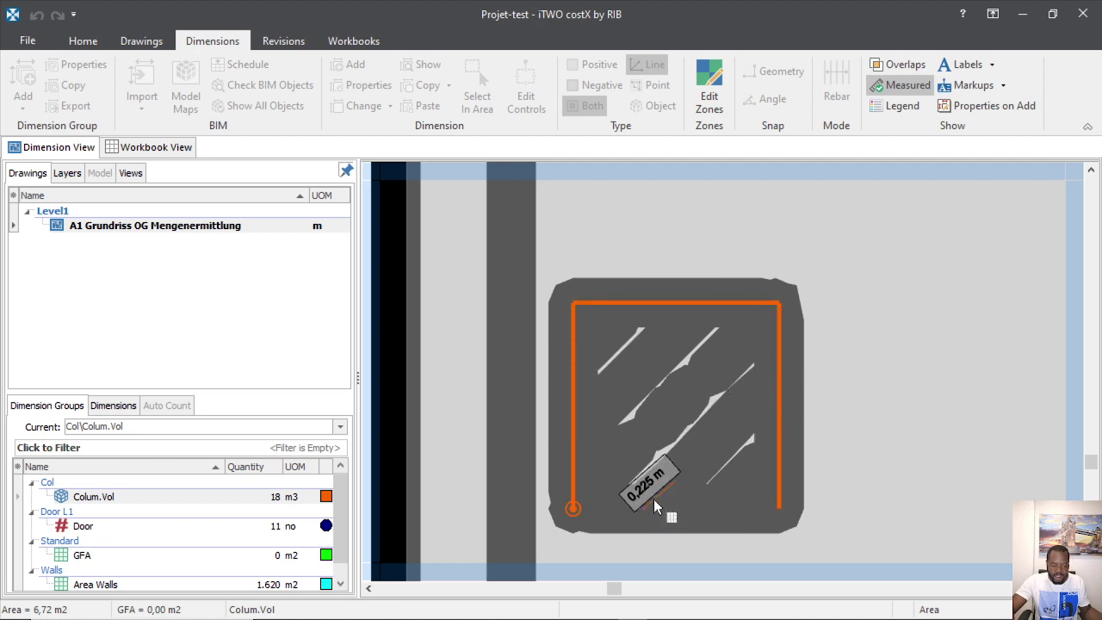
{"action": "left_click", "coordinate": [655, 511]}
{"action": "right_click", "coordinate": [662, 459]}
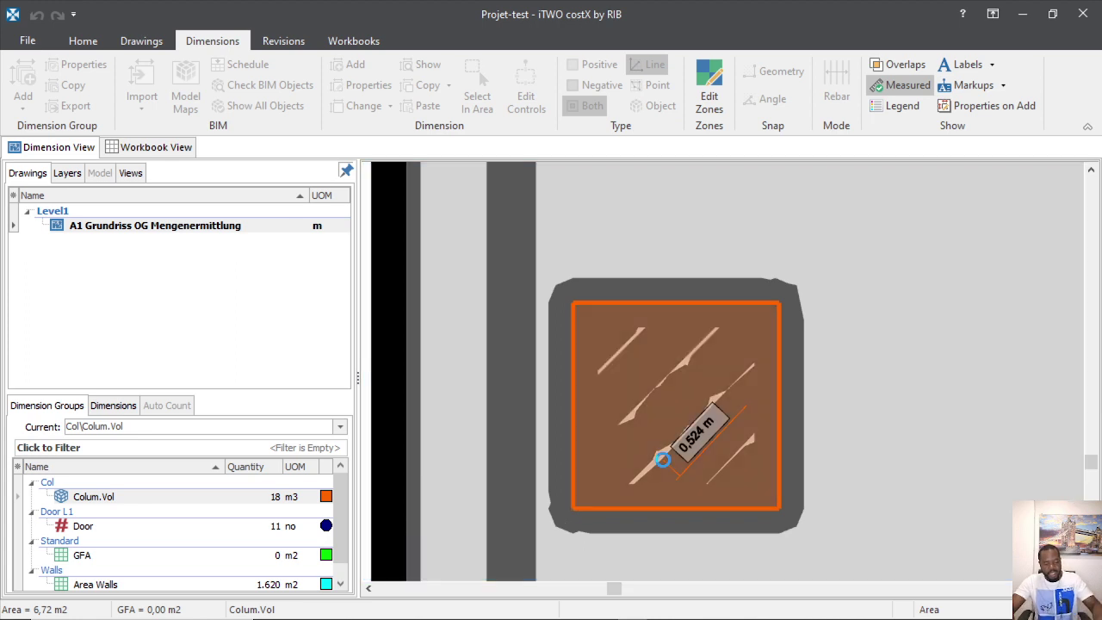
{"action": "right_click", "coordinate": [662, 459]}
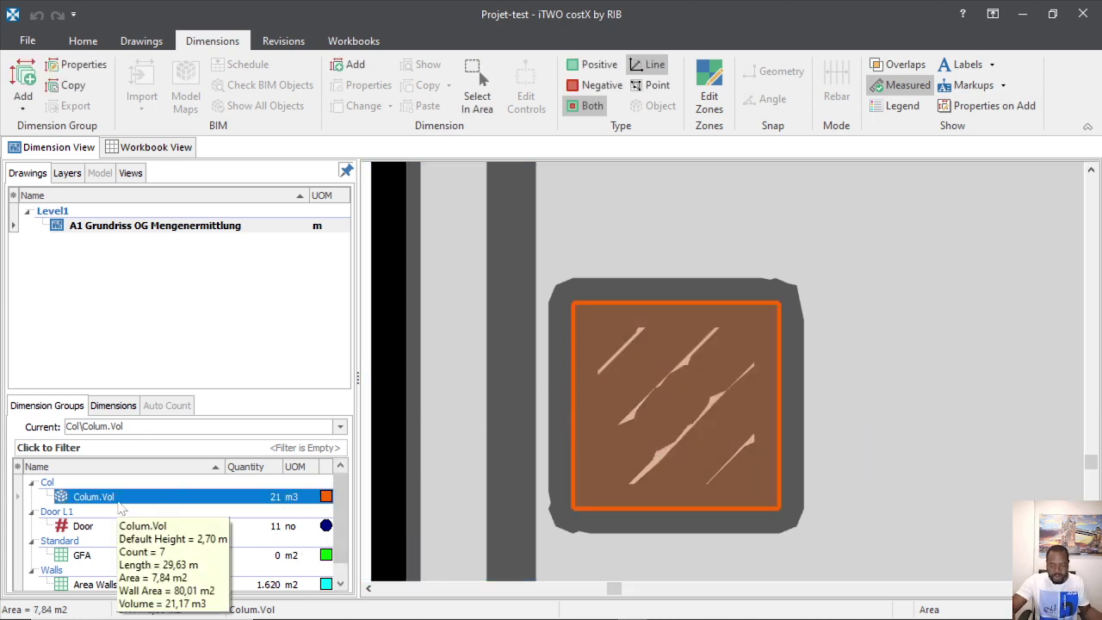
Step: Measure the third-row column set in the right-hand rooms' corridor-side wall by tracing its four edges in Colum.Vol
{"action": "scroll", "coordinate": [540, 457], "scroll_direction": "down", "scroll_amount": 3}
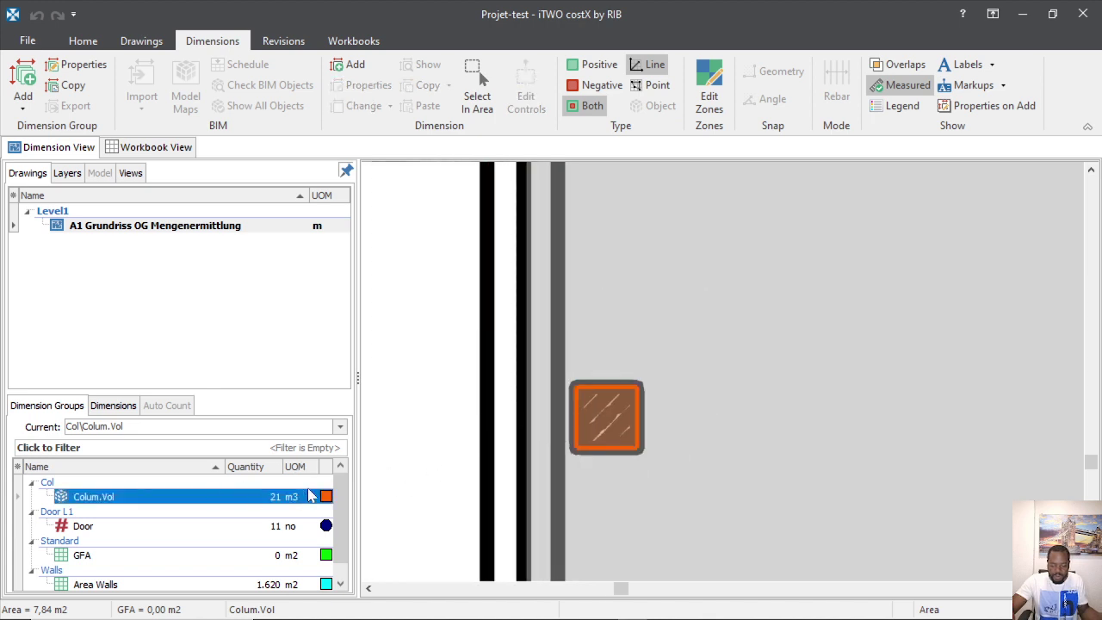
{"action": "left_click", "coordinate": [623, 438]}
{"action": "scroll", "coordinate": [552, 428], "scroll_direction": "down", "scroll_amount": 2}
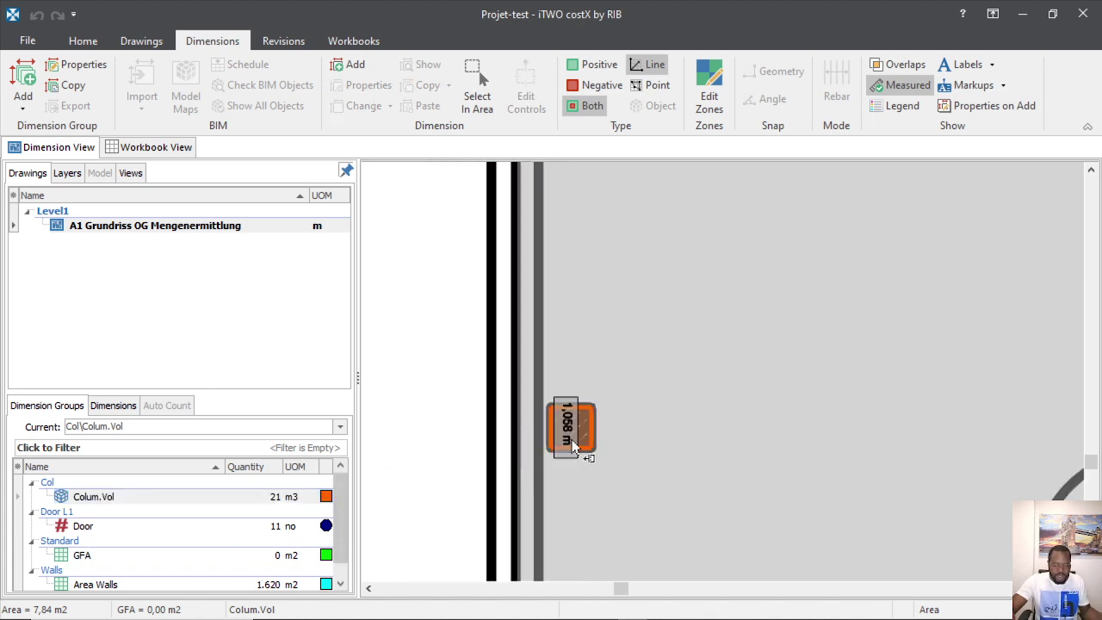
{"action": "scroll", "coordinate": [552, 427], "scroll_direction": "down", "scroll_amount": 3}
{"action": "scroll", "coordinate": [556, 428], "scroll_direction": "up", "scroll_amount": 2}
{"action": "left_click", "coordinate": [849, 411]}
{"action": "scroll", "coordinate": [635, 444], "scroll_direction": "down", "scroll_amount": 3}
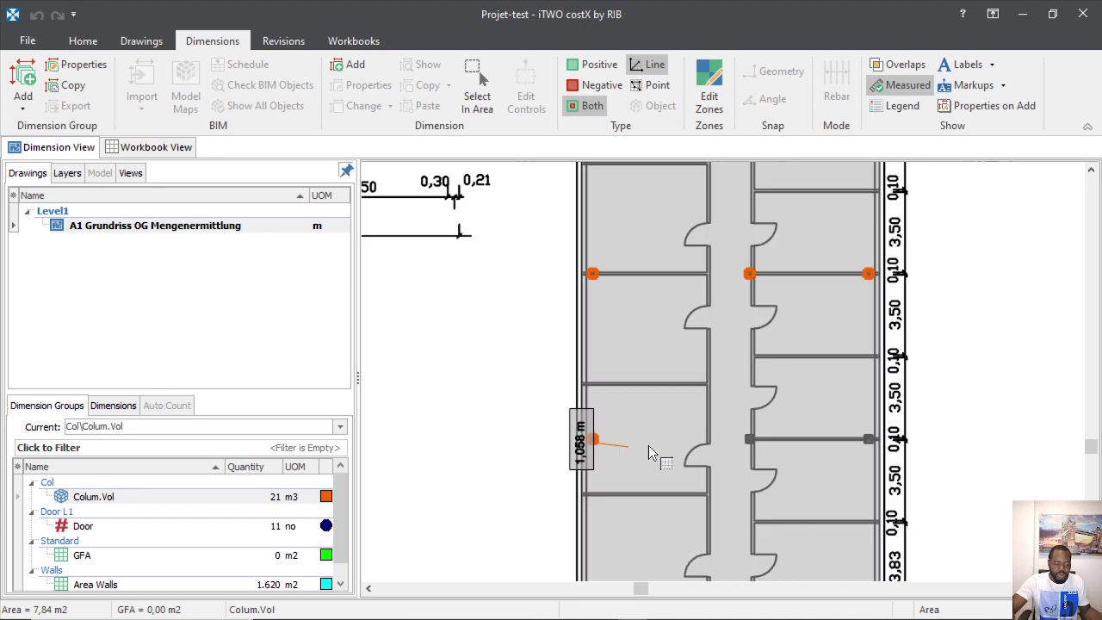
{"action": "scroll", "coordinate": [788, 452], "scroll_direction": "up", "scroll_amount": 2}
{"action": "scroll", "coordinate": [775, 453], "scroll_direction": "up", "scroll_amount": 1}
{"action": "scroll", "coordinate": [676, 398], "scroll_direction": "up", "scroll_amount": 4}
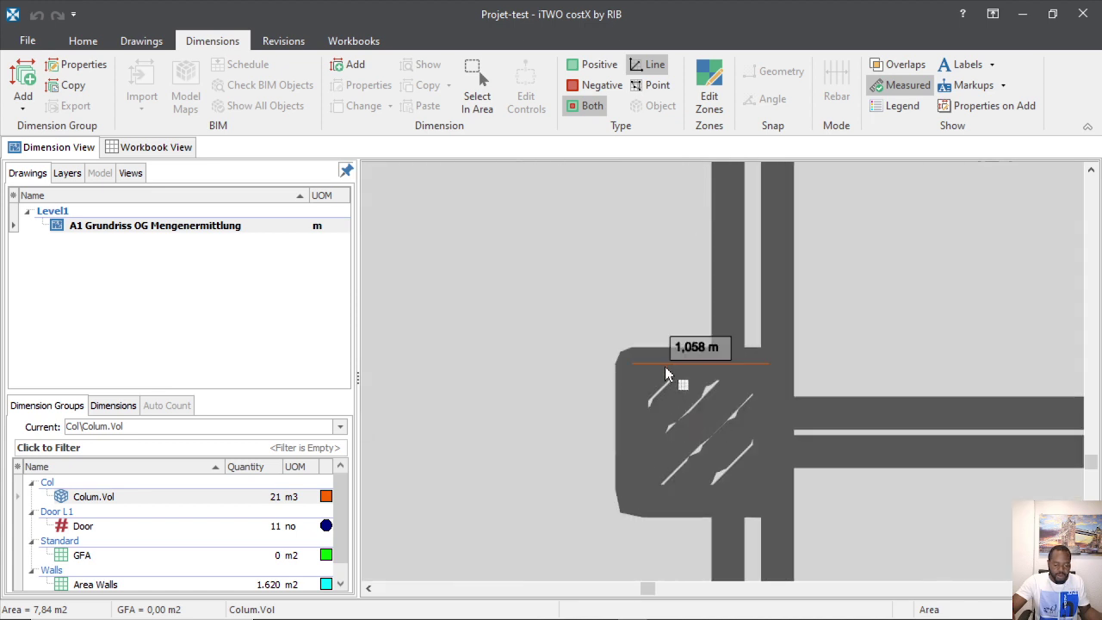
{"action": "left_click", "coordinate": [666, 367]}
{"action": "left_click", "coordinate": [636, 407]}
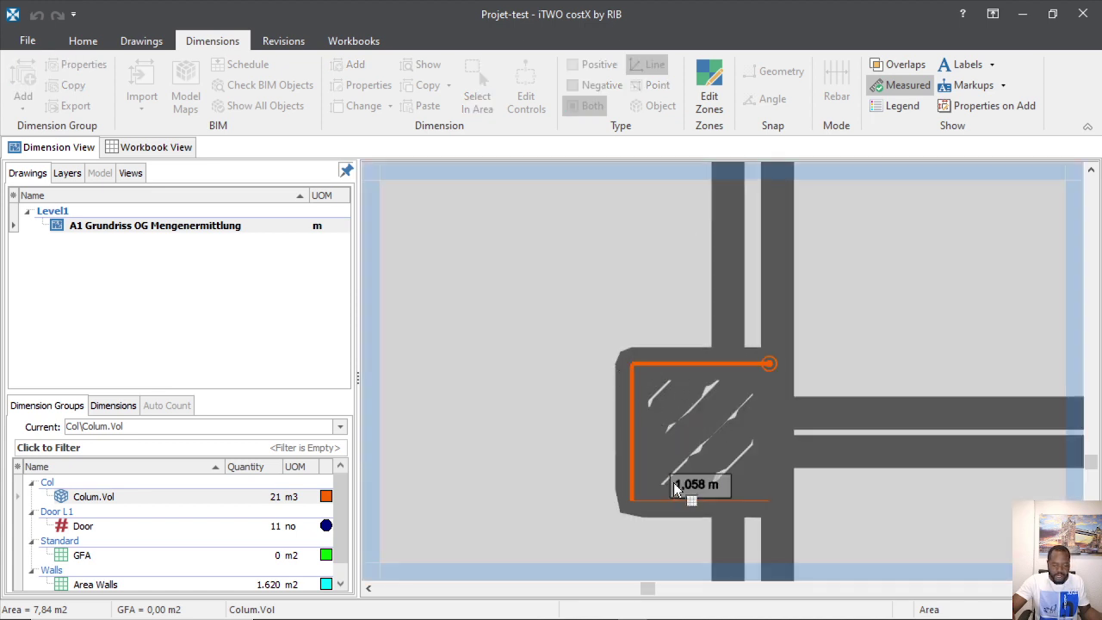
{"action": "left_click", "coordinate": [676, 501]}
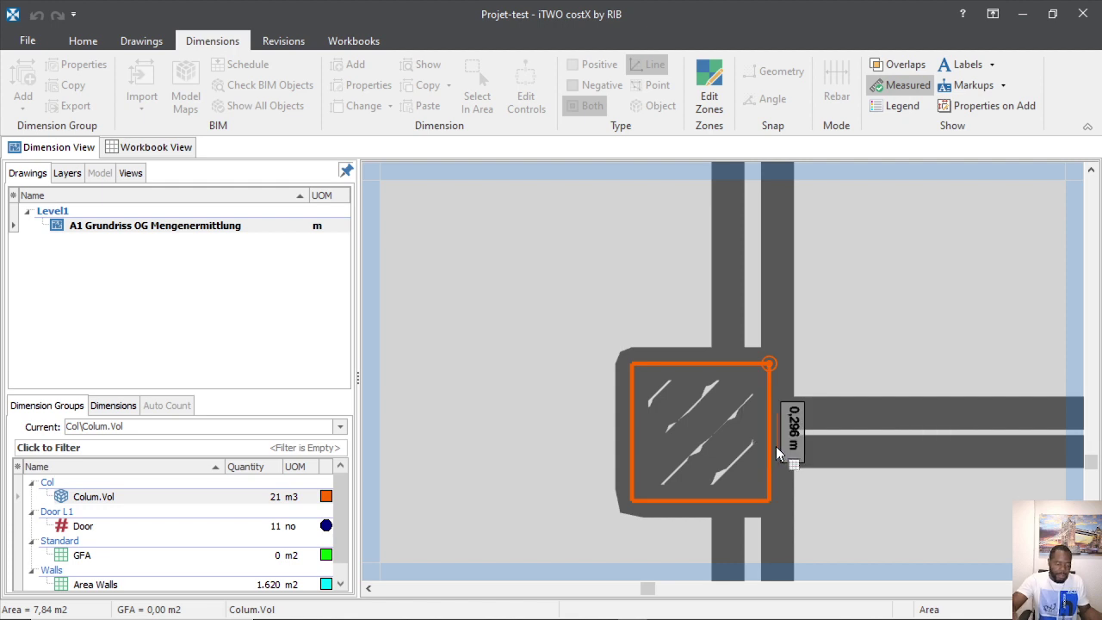
{"action": "left_click", "coordinate": [776, 446]}
Step: Measure the third-row column at the wing's right outer wall by tracing its four edges in Colum.Vol
{"action": "scroll", "coordinate": [542, 428], "scroll_direction": "down", "scroll_amount": 3}
{"action": "scroll", "coordinate": [594, 452], "scroll_direction": "up", "scroll_amount": 8}
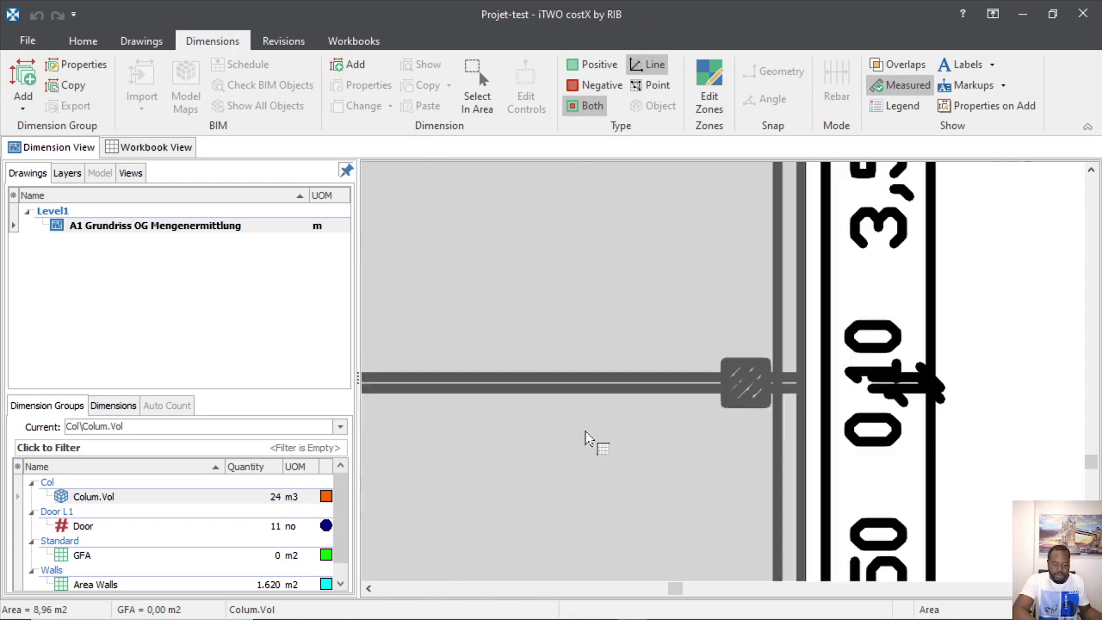
{"action": "scroll", "coordinate": [741, 376], "scroll_direction": "down", "scroll_amount": 3}
{"action": "scroll", "coordinate": [815, 310], "scroll_direction": "up", "scroll_amount": 3}
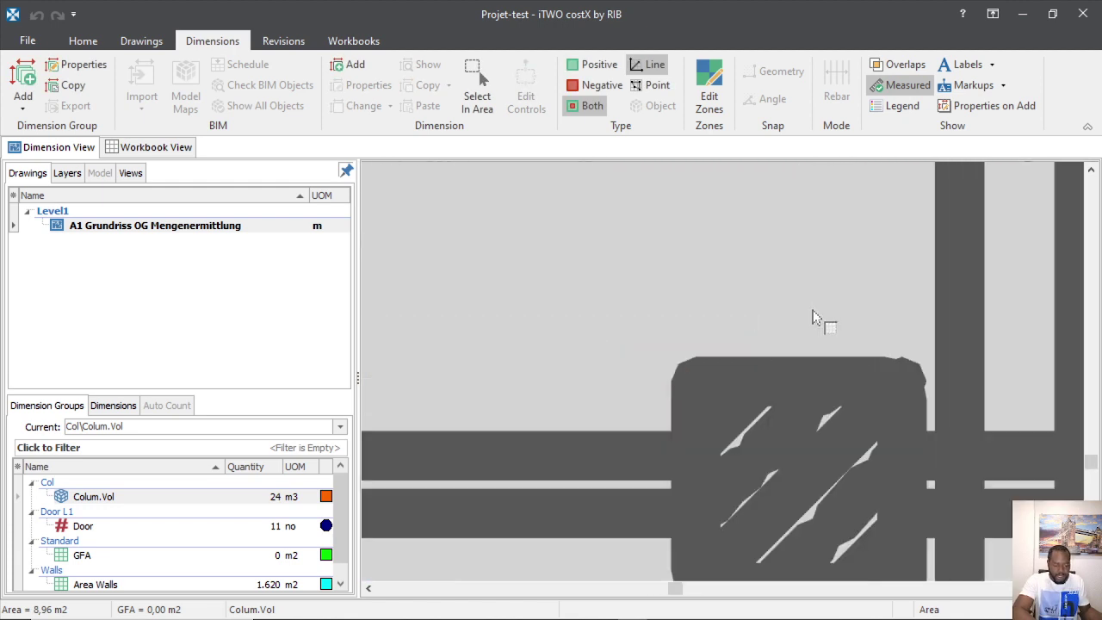
{"action": "left_click", "coordinate": [801, 380]}
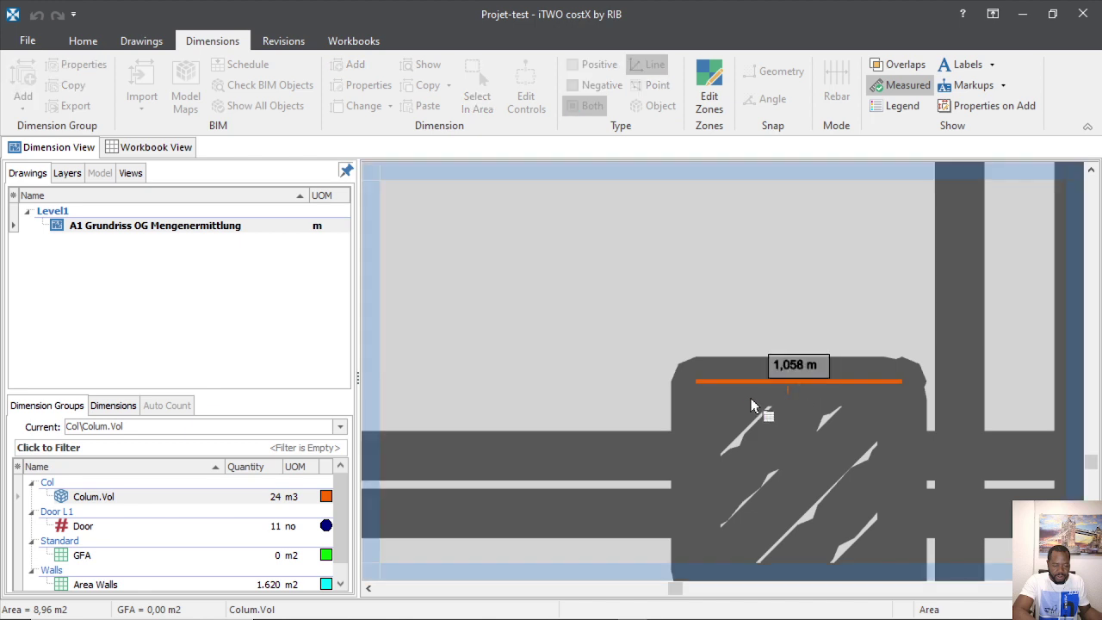
{"action": "left_click", "coordinate": [699, 473]}
{"action": "scroll", "coordinate": [694, 440], "scroll_direction": "up", "scroll_amount": 5}
{"action": "scroll", "coordinate": [712, 463], "scroll_direction": "down", "scroll_amount": 5}
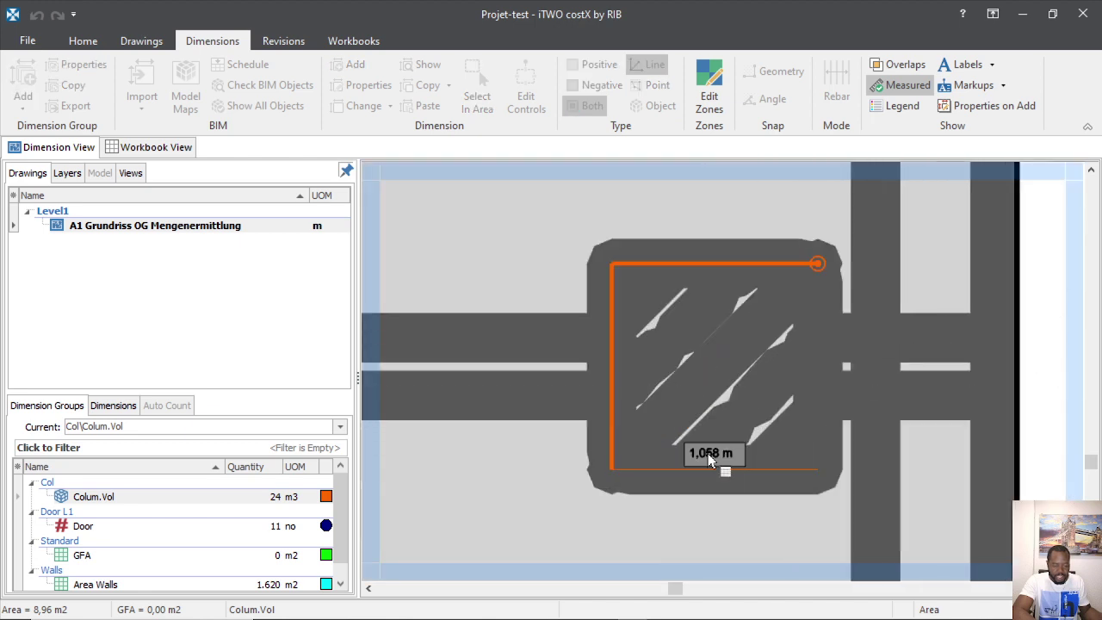
{"action": "left_click", "coordinate": [733, 456]}
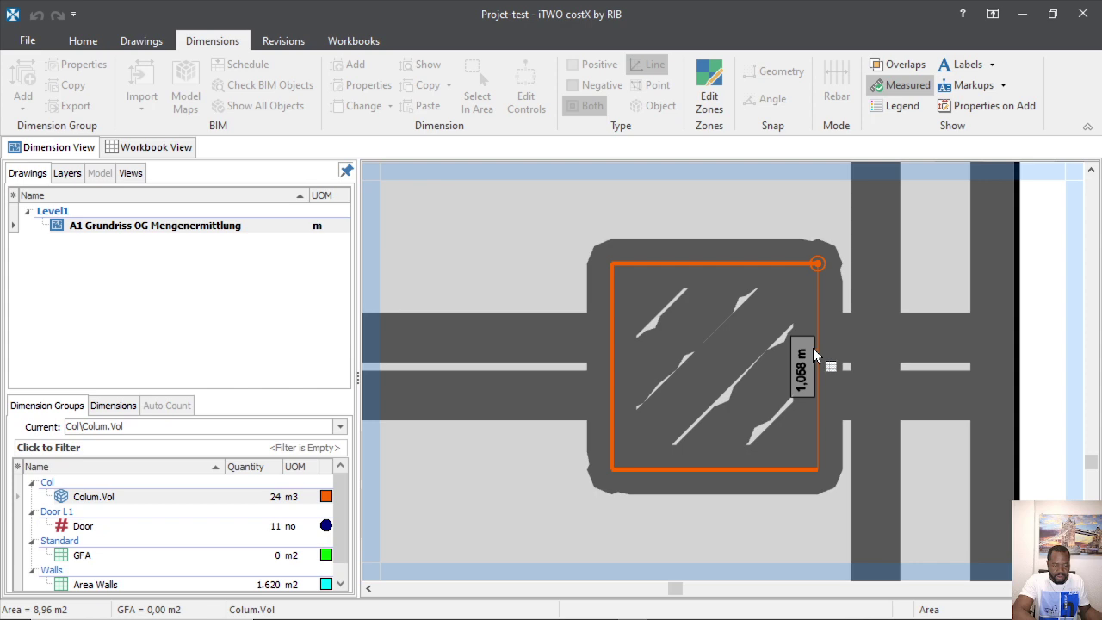
{"action": "left_click", "coordinate": [819, 379]}
Step: Measure the bottom-row column in the wing's lower-left corner by tracing its four edges in Colum.Vol
{"action": "scroll", "coordinate": [742, 372], "scroll_direction": "down", "scroll_amount": 9}
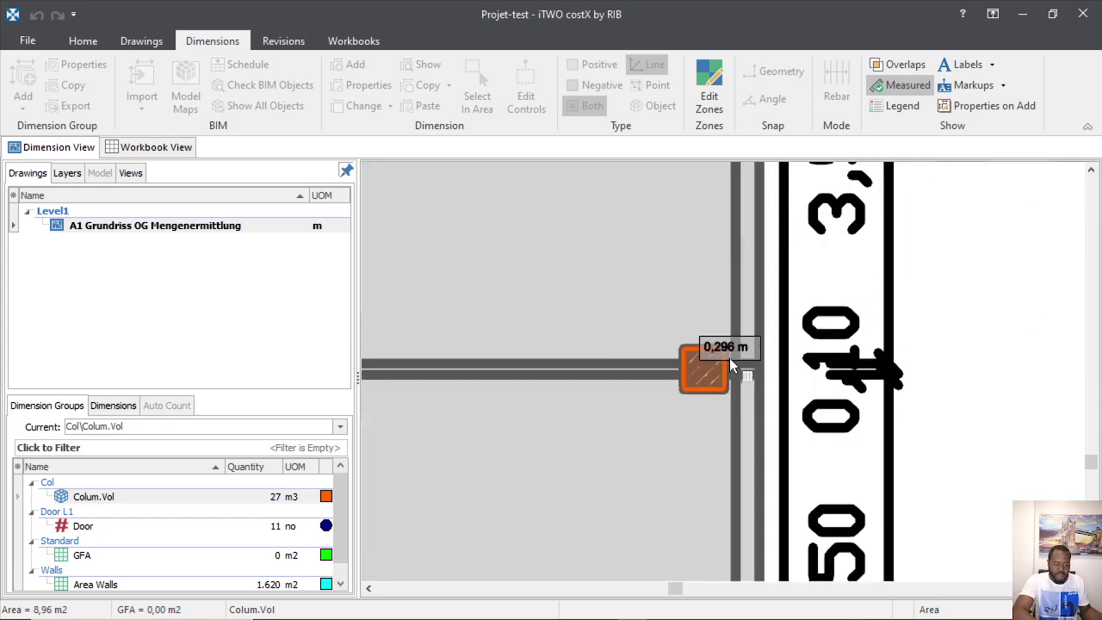
{"action": "scroll", "coordinate": [689, 432], "scroll_direction": "up", "scroll_amount": 6}
{"action": "scroll", "coordinate": [645, 408], "scroll_direction": "down", "scroll_amount": 3}
{"action": "scroll", "coordinate": [669, 439], "scroll_direction": "up", "scroll_amount": 3}
{"action": "scroll", "coordinate": [669, 440], "scroll_direction": "up", "scroll_amount": 3}
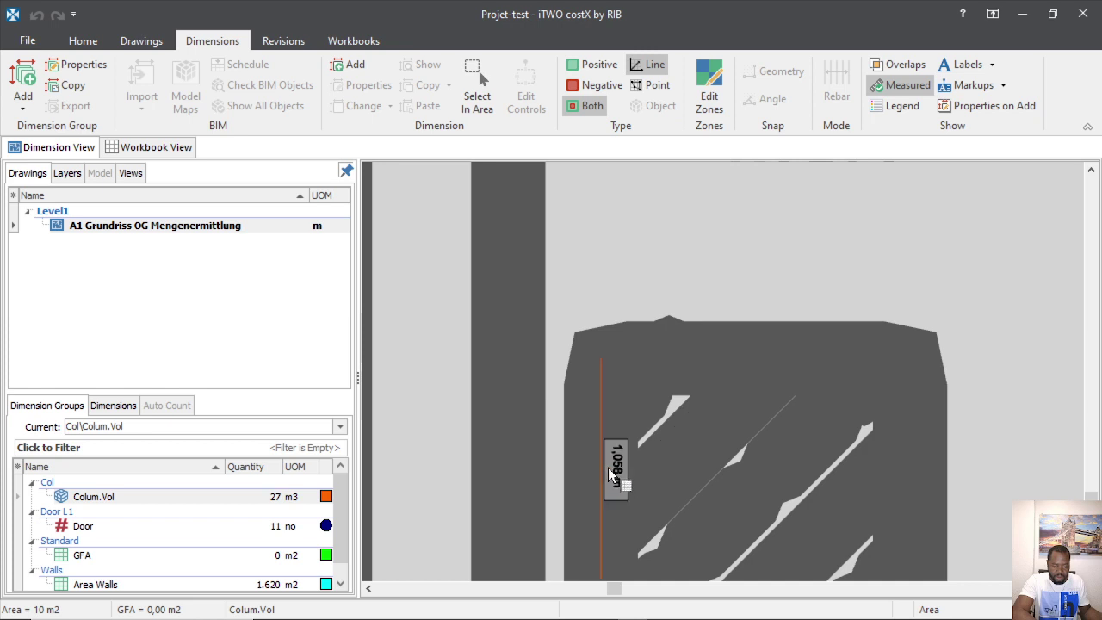
{"action": "left_click", "coordinate": [607, 468]}
{"action": "left_click", "coordinate": [665, 372]}
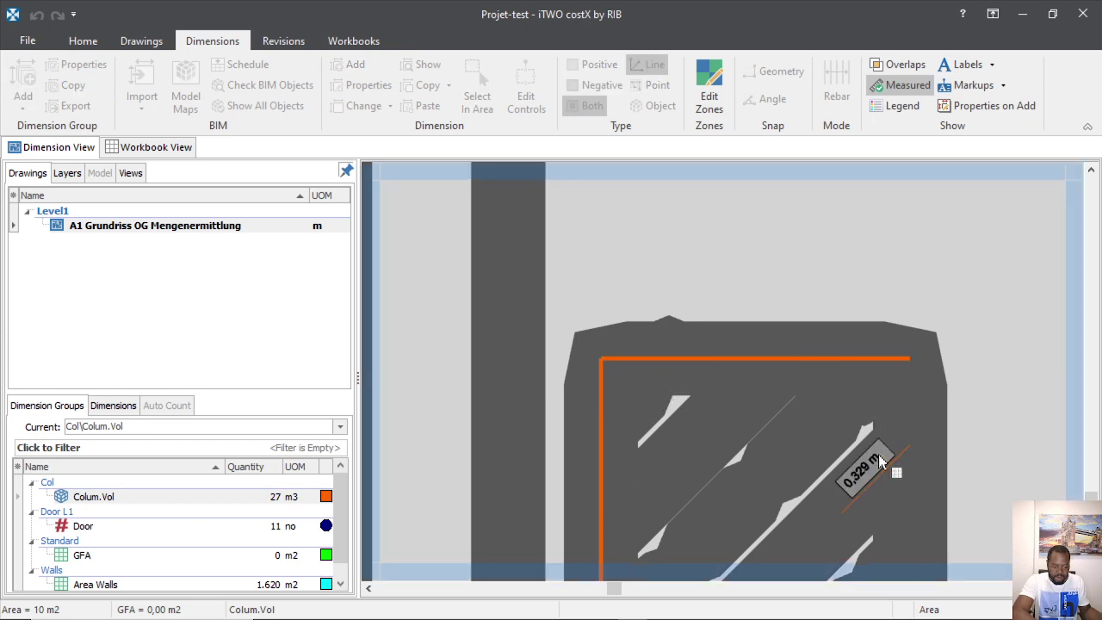
{"action": "left_click", "coordinate": [904, 476]}
{"action": "scroll", "coordinate": [825, 437], "scroll_direction": "down", "scroll_amount": 3}
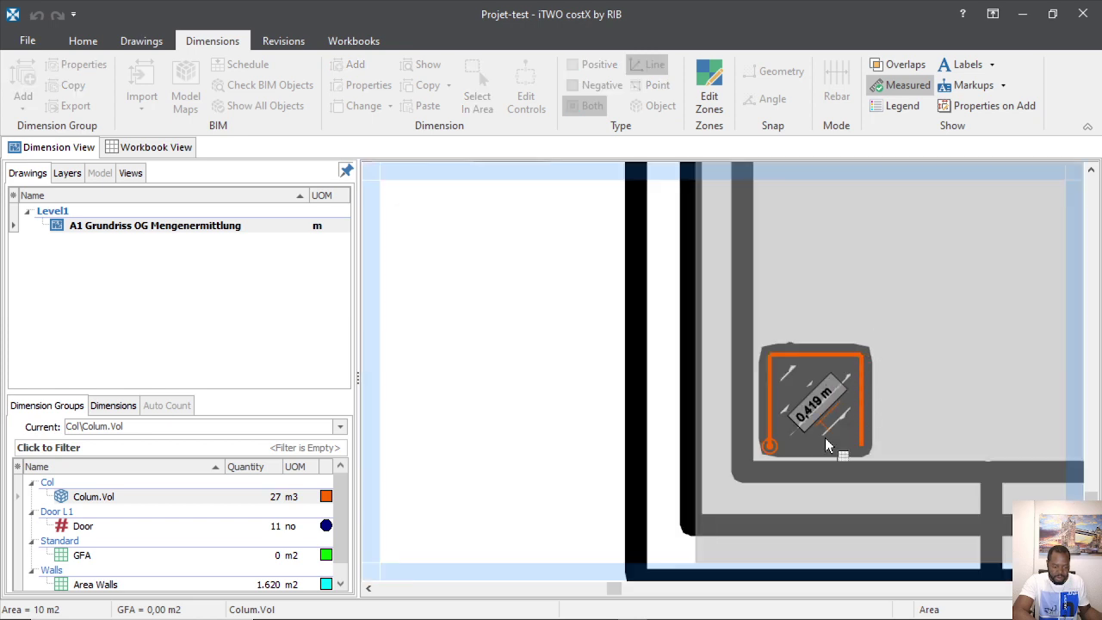
{"action": "scroll", "coordinate": [805, 444], "scroll_direction": "up", "scroll_amount": 3}
{"action": "left_click", "coordinate": [810, 425]}
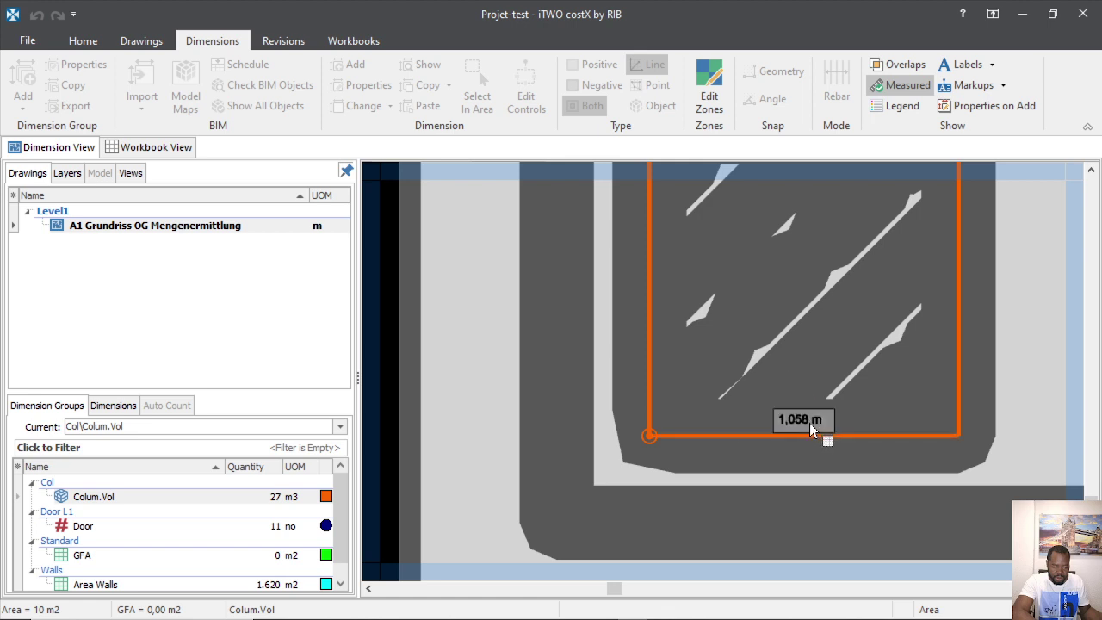
{"action": "scroll", "coordinate": [671, 392], "scroll_direction": "down", "scroll_amount": 3}
{"action": "left_click", "coordinate": [668, 390]}
Step: Measure the bottom-row column at the end of the corridor wall by tracing its four edges in Colum.Vol
{"action": "scroll", "coordinate": [775, 383], "scroll_direction": "down", "scroll_amount": 3}
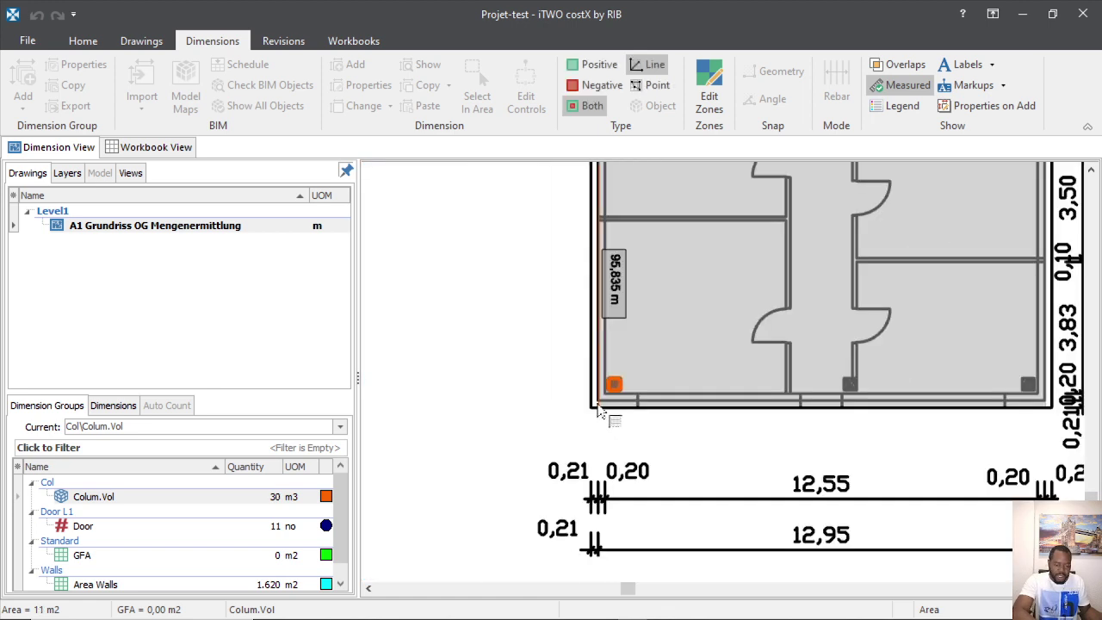
{"action": "scroll", "coordinate": [803, 389], "scroll_direction": "up", "scroll_amount": 2}
{"action": "scroll", "coordinate": [723, 396], "scroll_direction": "up", "scroll_amount": 5}
{"action": "scroll", "coordinate": [785, 407], "scroll_direction": "down", "scroll_amount": 3}
{"action": "scroll", "coordinate": [655, 337], "scroll_direction": "up", "scroll_amount": 4}
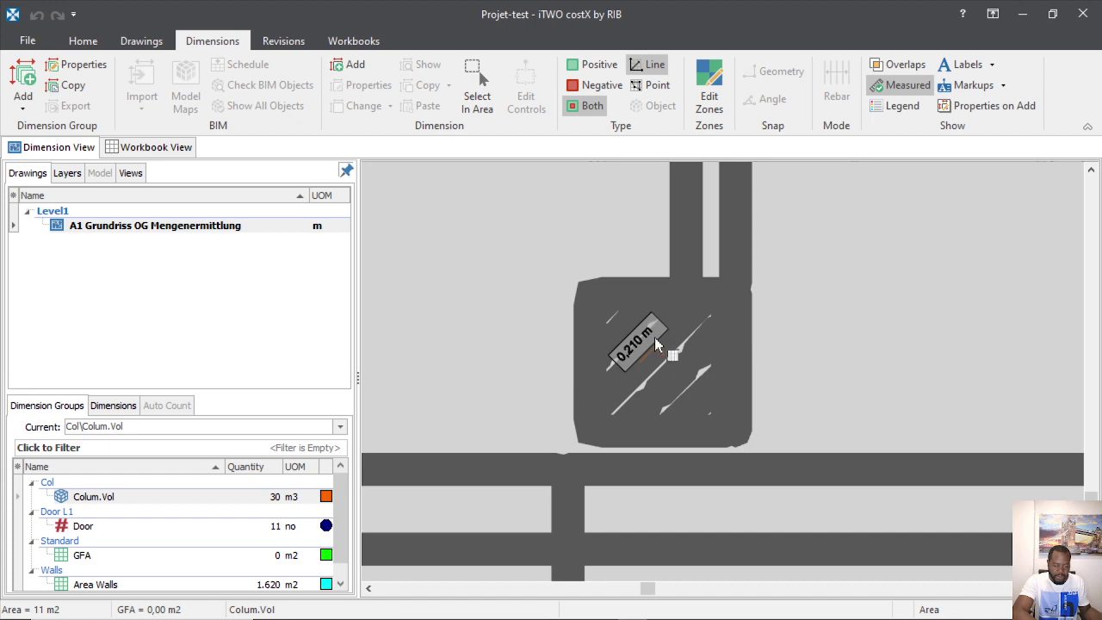
{"action": "left_click", "coordinate": [644, 300]}
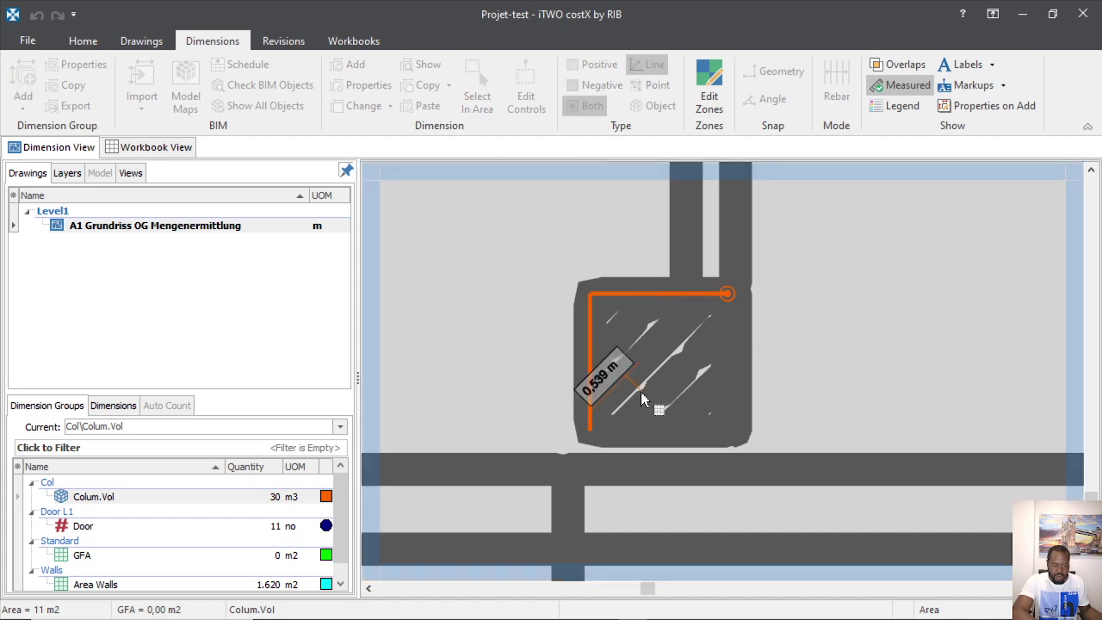
{"action": "left_click", "coordinate": [658, 430]}
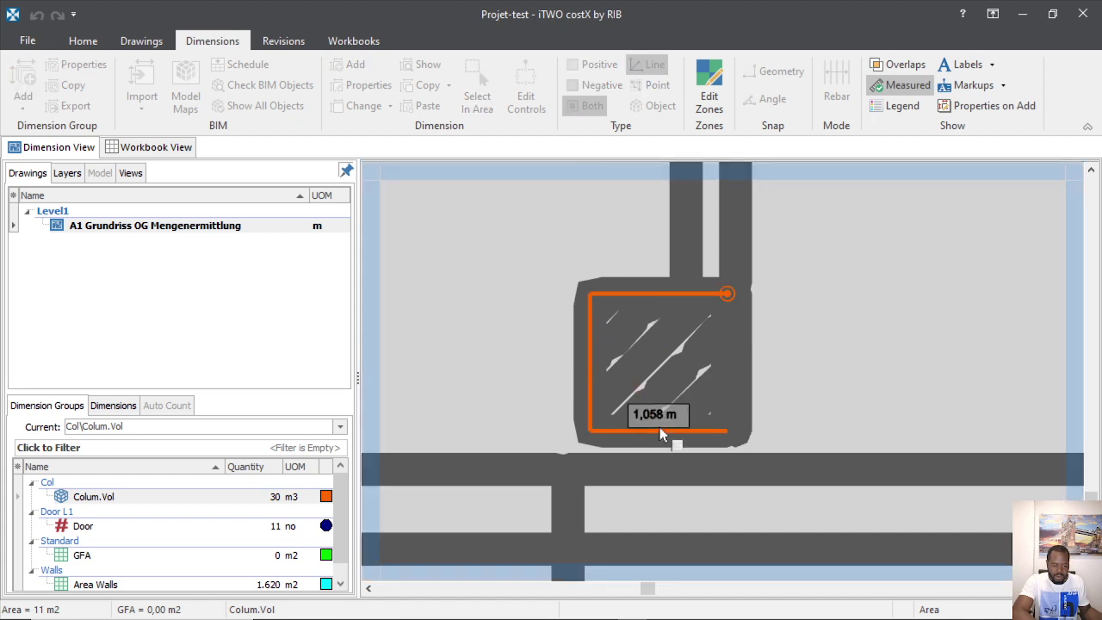
{"action": "double_click", "coordinate": [727, 365]}
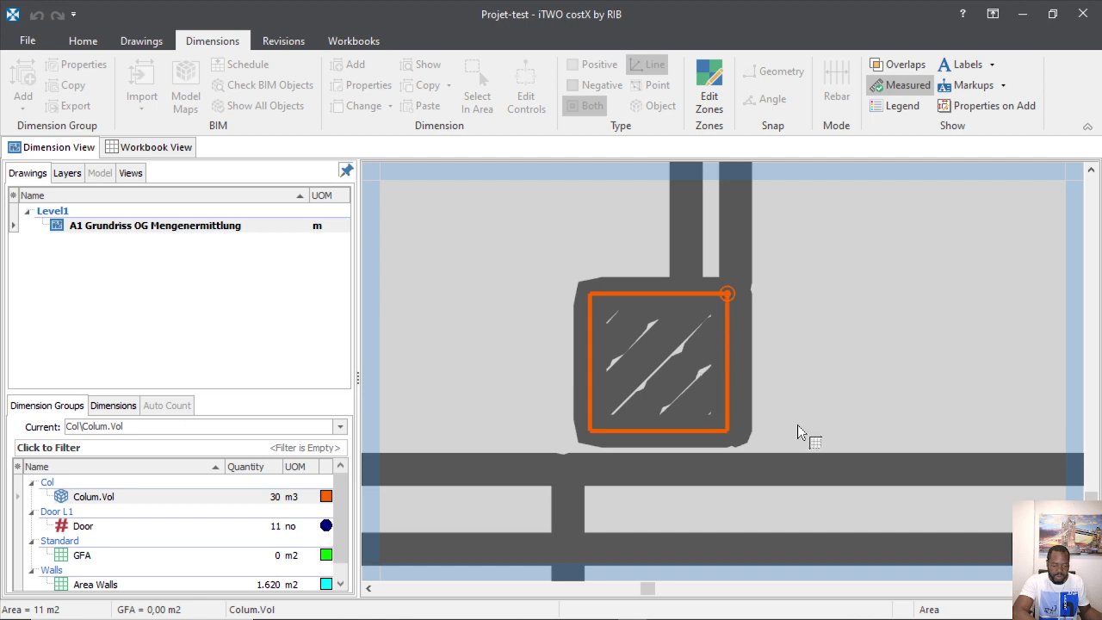
Step: Measure the bottom-row column in the wing's lower-right corner by tracing its four edges in Colum.Vol
{"action": "scroll", "coordinate": [500, 388], "scroll_direction": "down", "scroll_amount": 3}
{"action": "scroll", "coordinate": [500, 388], "scroll_direction": "down", "scroll_amount": 1}
{"action": "scroll", "coordinate": [846, 396], "scroll_direction": "down", "scroll_amount": 3}
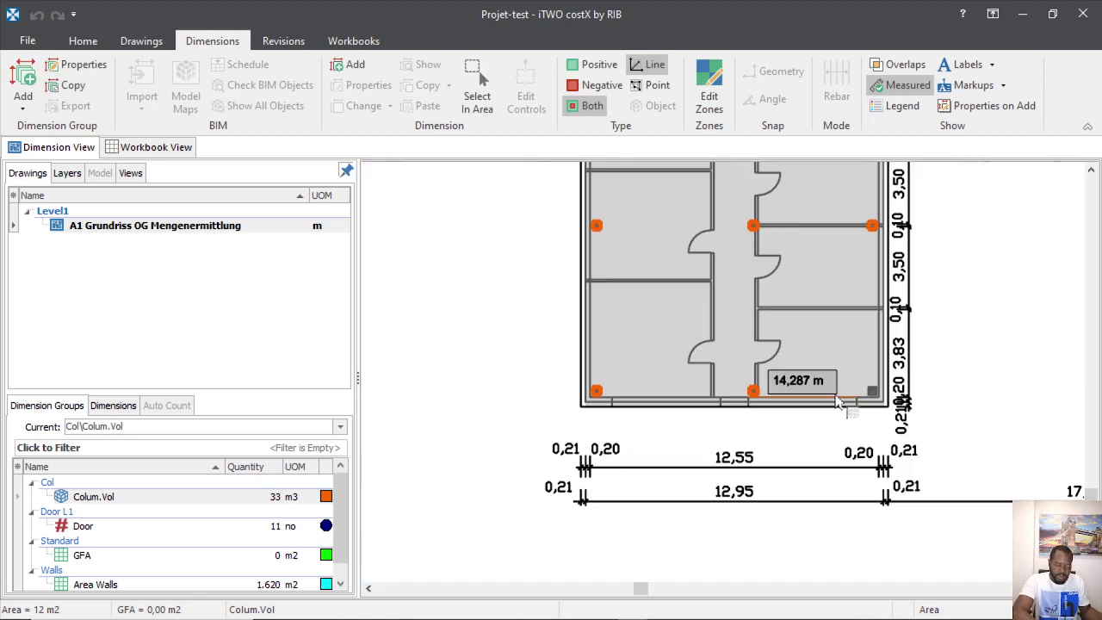
{"action": "scroll", "coordinate": [932, 393], "scroll_direction": "up", "scroll_amount": 3}
{"action": "scroll", "coordinate": [724, 384], "scroll_direction": "up", "scroll_amount": 4}
{"action": "scroll", "coordinate": [686, 381], "scroll_direction": "up", "scroll_amount": 3}
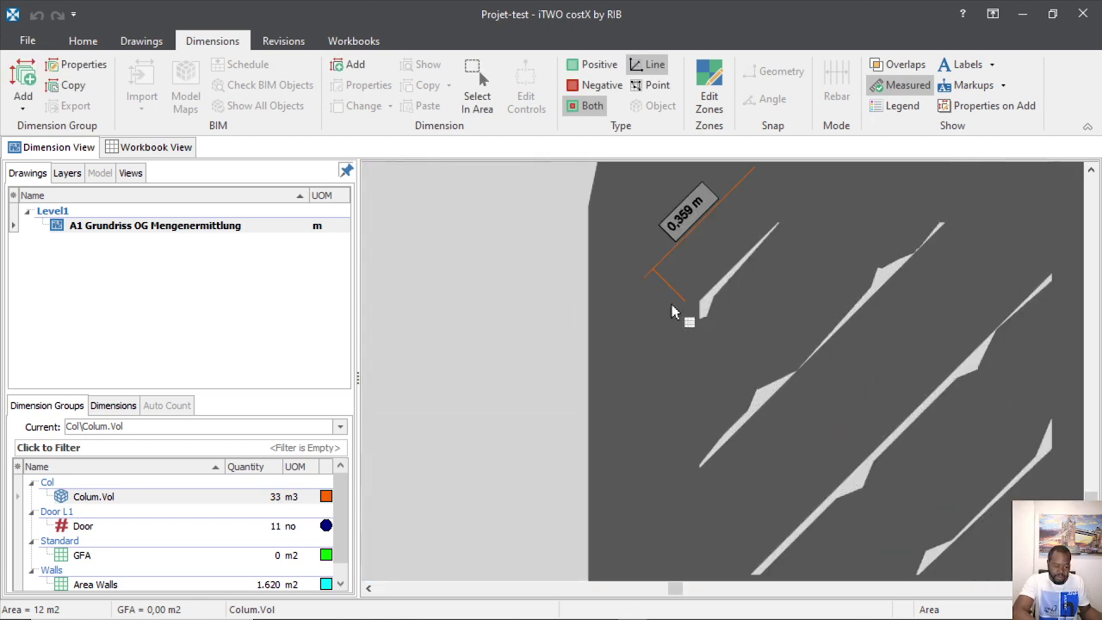
{"action": "left_click", "coordinate": [639, 345]}
{"action": "scroll", "coordinate": [656, 373], "scroll_direction": "down", "scroll_amount": 2}
{"action": "scroll", "coordinate": [689, 308], "scroll_direction": "up", "scroll_amount": 2}
{"action": "left_click", "coordinate": [938, 270]}
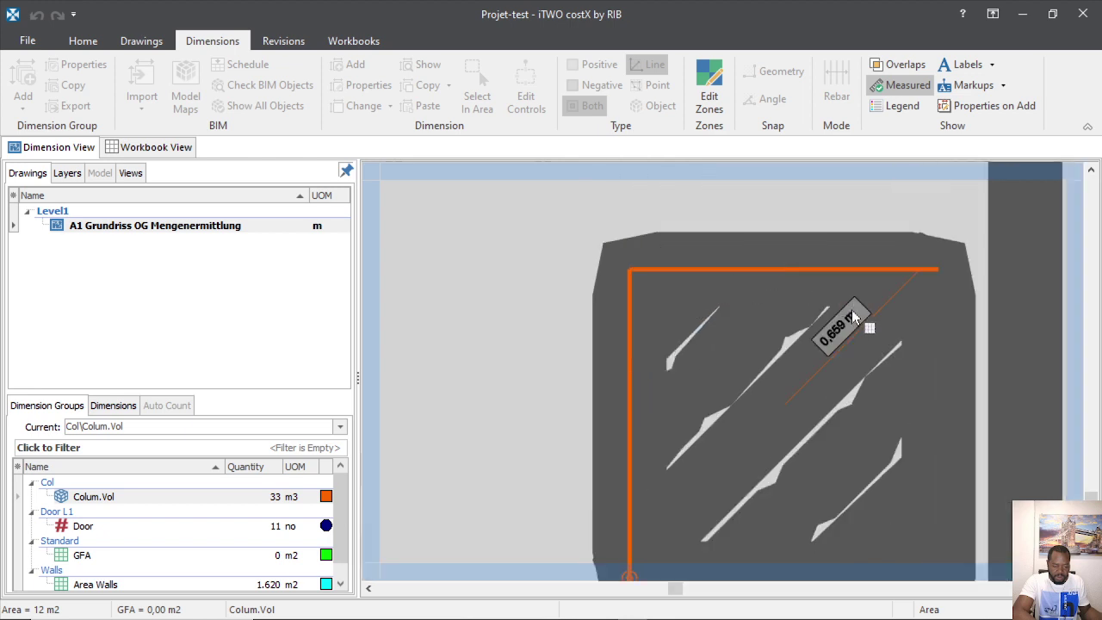
{"action": "left_click", "coordinate": [919, 382]}
{"action": "scroll", "coordinate": [902, 308], "scroll_direction": "down", "scroll_amount": 3}
{"action": "scroll", "coordinate": [849, 380], "scroll_direction": "up", "scroll_amount": 4}
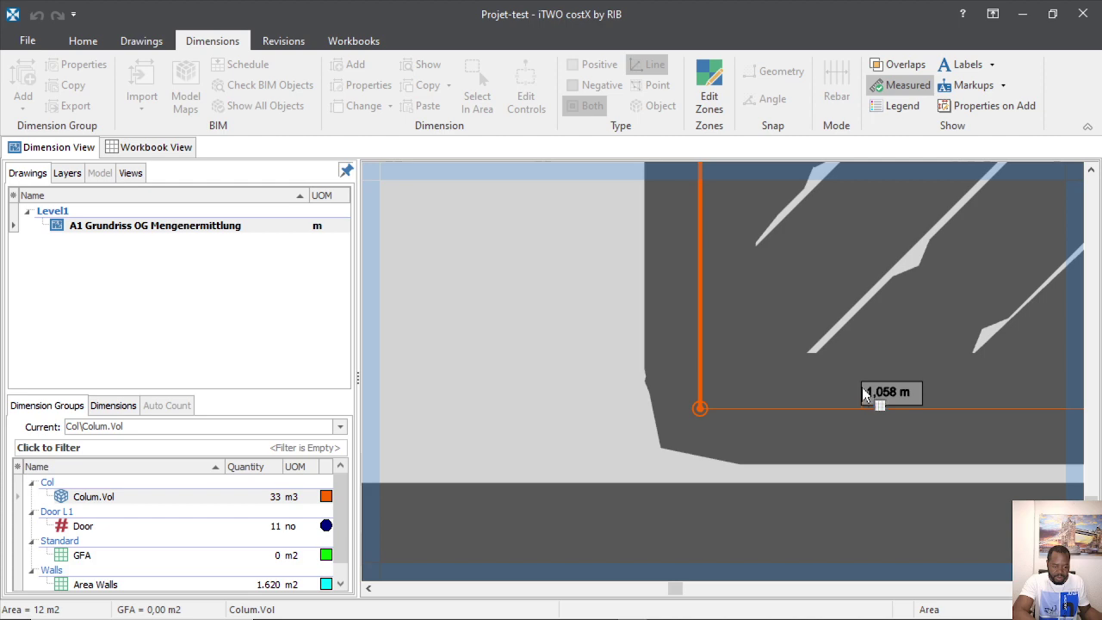
{"action": "right_click", "coordinate": [887, 441]}
Step: Review the measured columns from the bottom row up to the top-left one, and check the Colum.Vol total volume
{"action": "scroll", "coordinate": [736, 407], "scroll_direction": "down", "scroll_amount": 5}
{"action": "scroll", "coordinate": [738, 407], "scroll_direction": "down", "scroll_amount": 5}
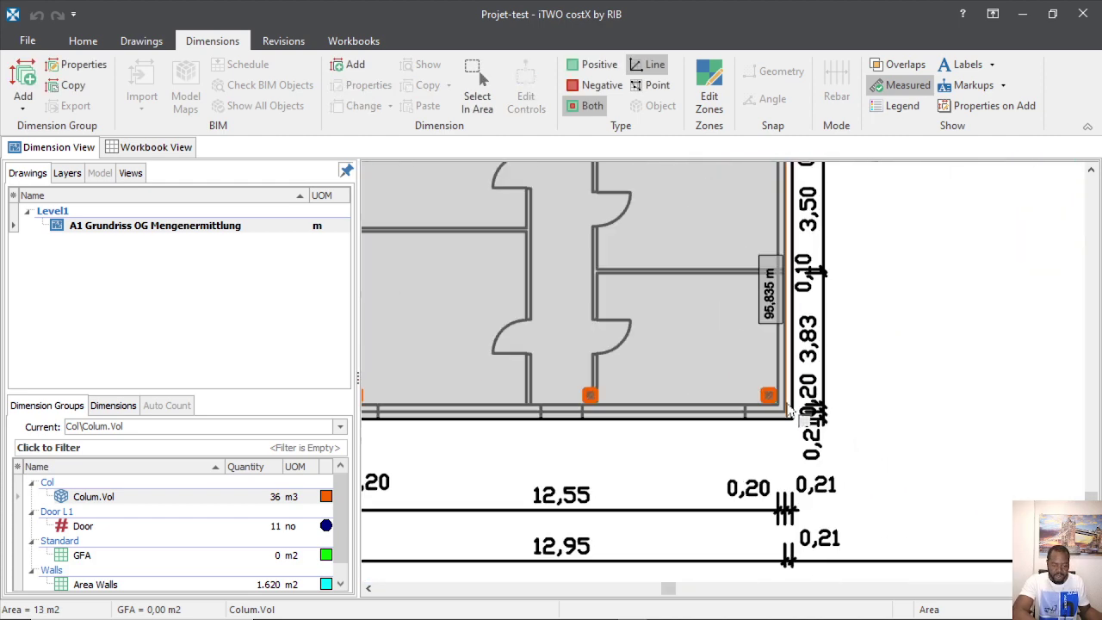
{"action": "scroll", "coordinate": [742, 296], "scroll_direction": "up", "scroll_amount": 5}
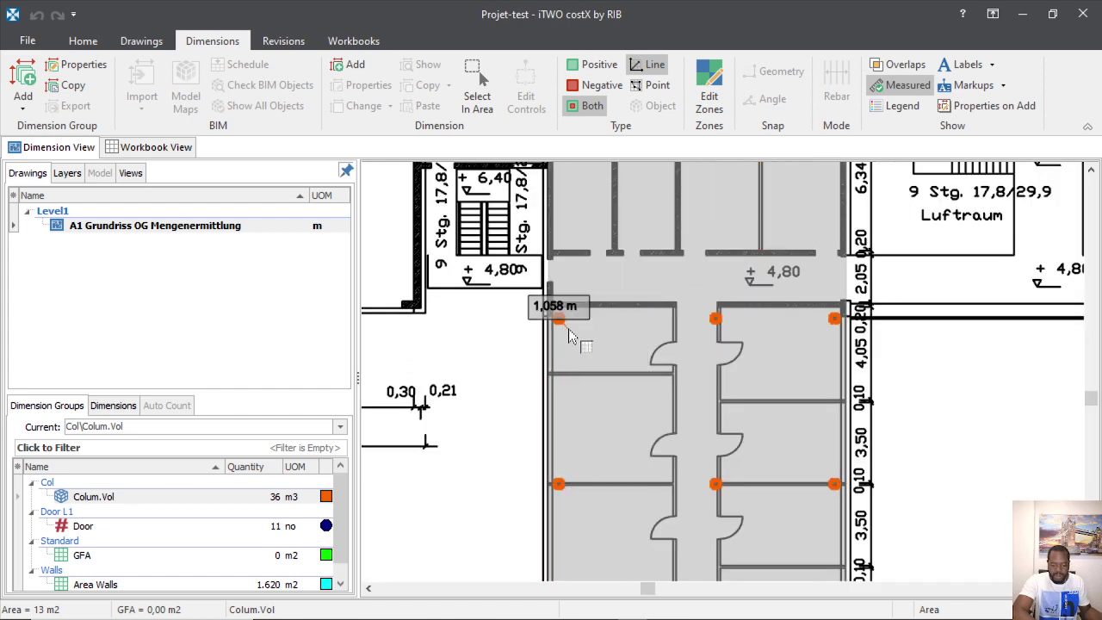
{"action": "scroll", "coordinate": [562, 310], "scroll_direction": "up", "scroll_amount": 10}
{"action": "right_click", "coordinate": [591, 386]}
{"action": "key", "text": "Escape"}
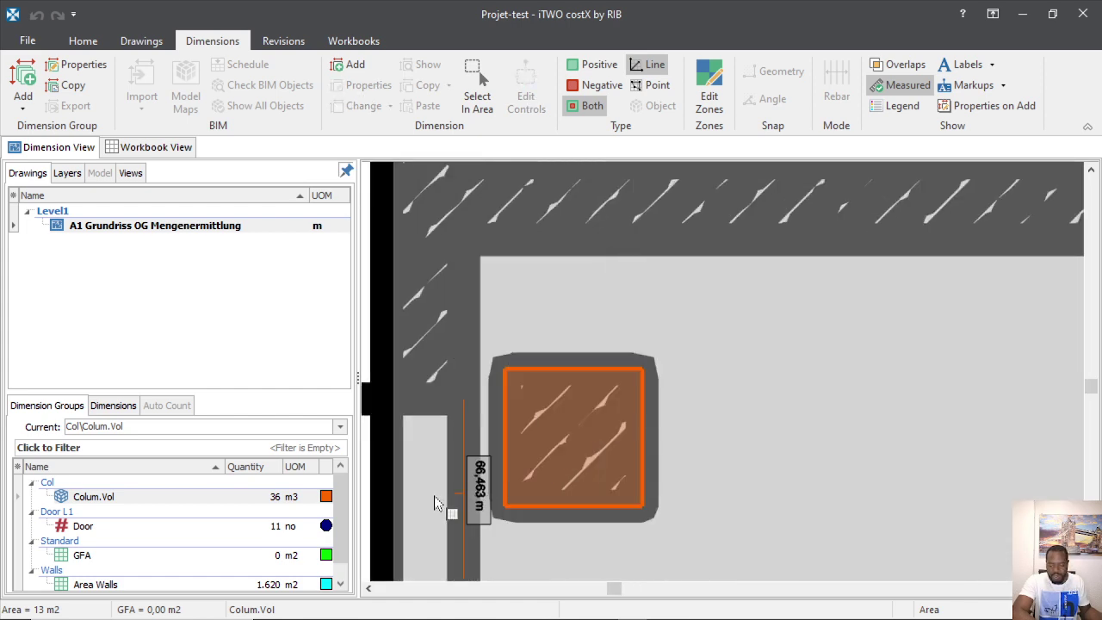
{"action": "left_click", "coordinate": [310, 502]}
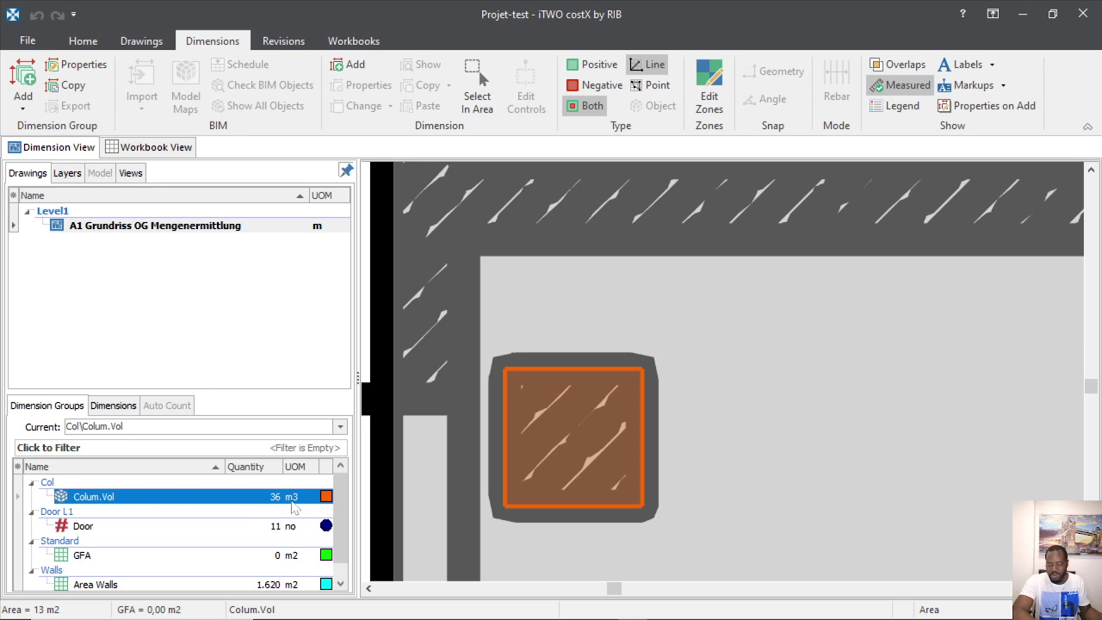